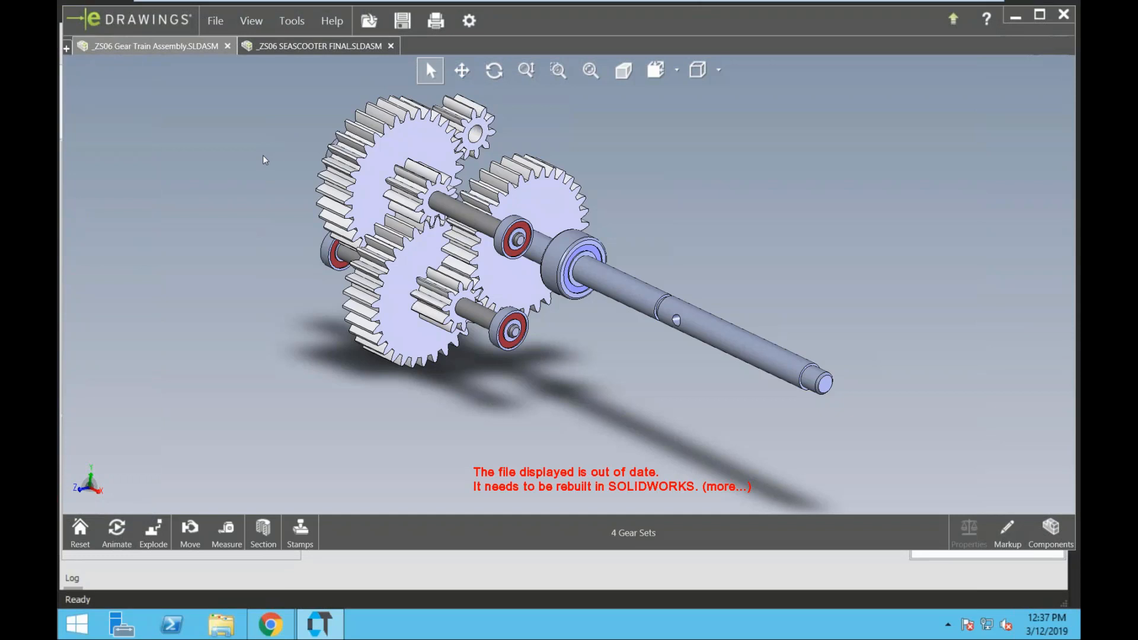
- Load the SOLIDWORKS assembly _ZS06 Gear Train Assembly.SLDASM into CADTalk with the 4 Gear Sets BOM
left_click(290, 46)
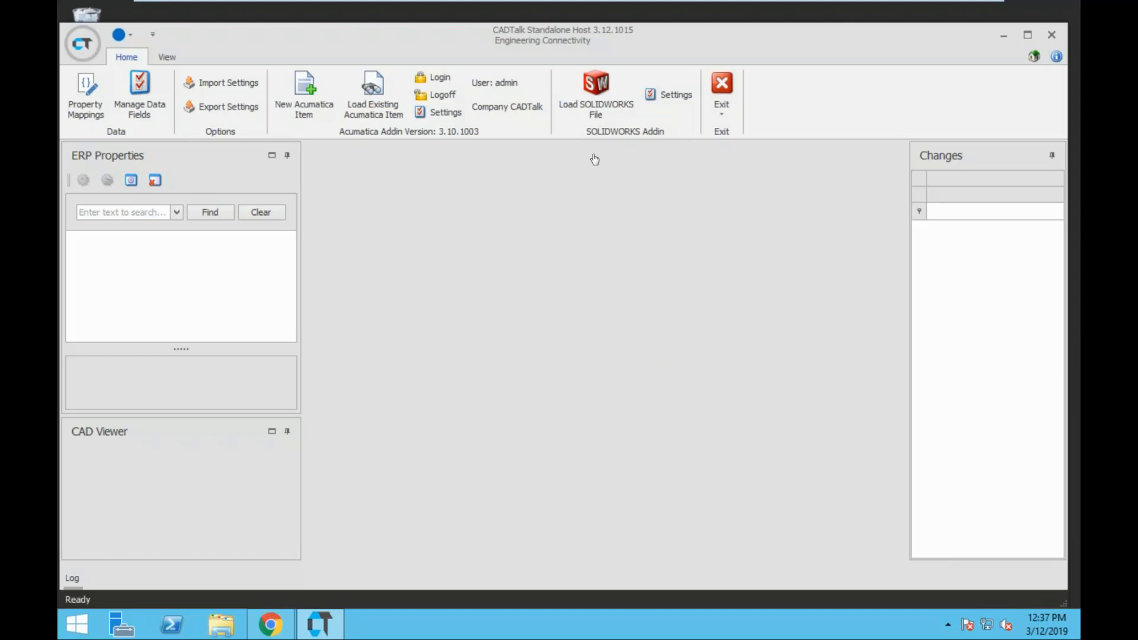
left_click(596, 94)
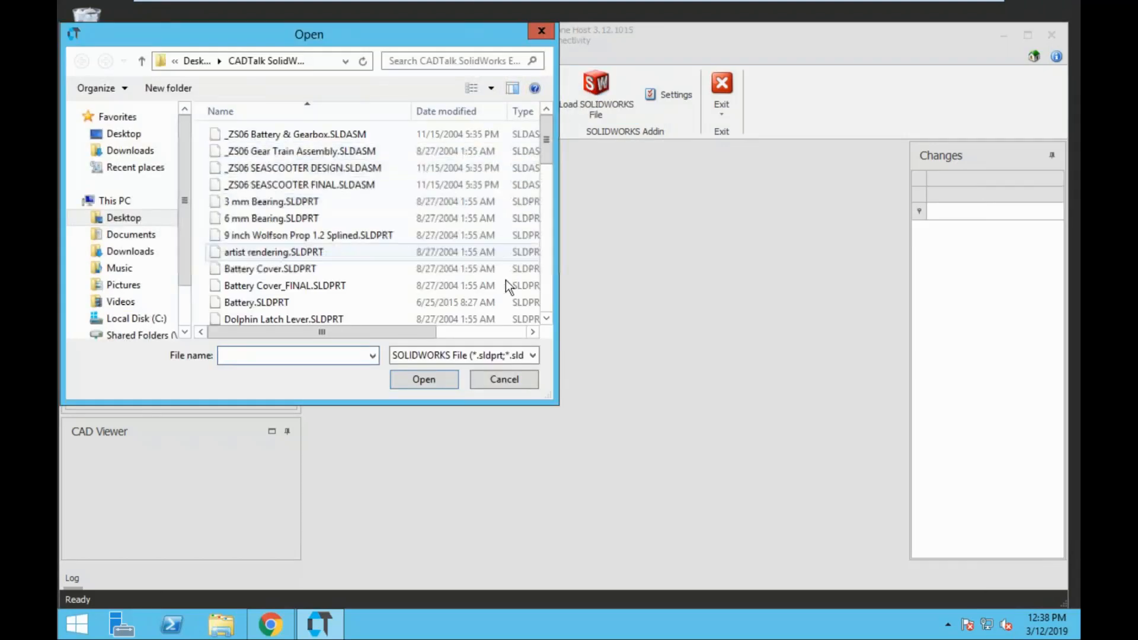
left_click(533, 356)
left_click(537, 395)
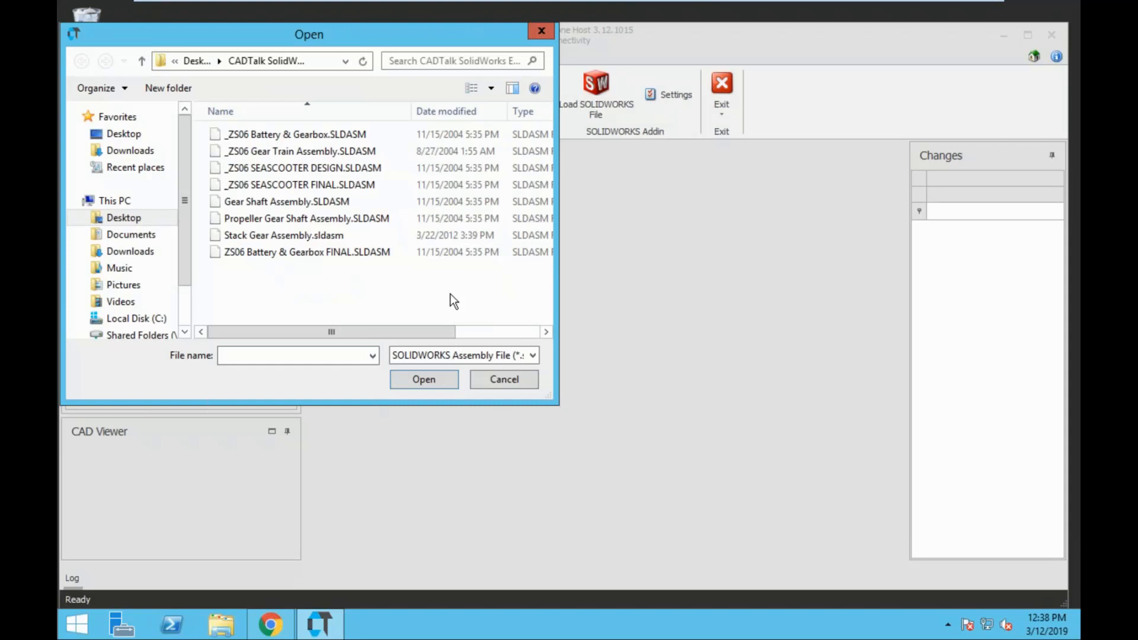
left_click(308, 155)
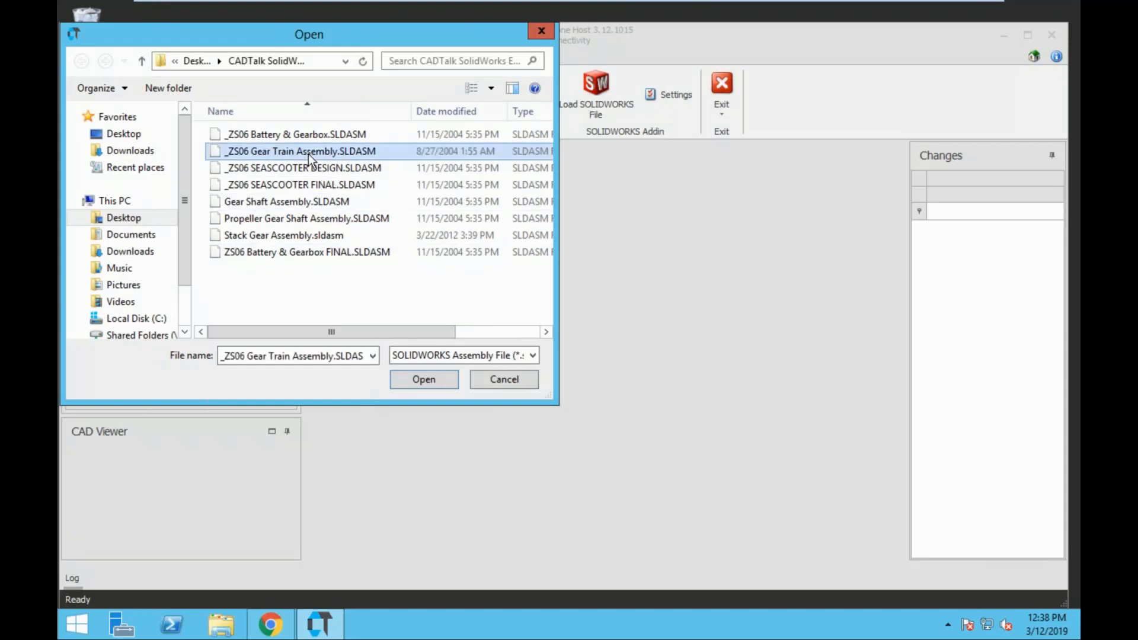
left_click(419, 375)
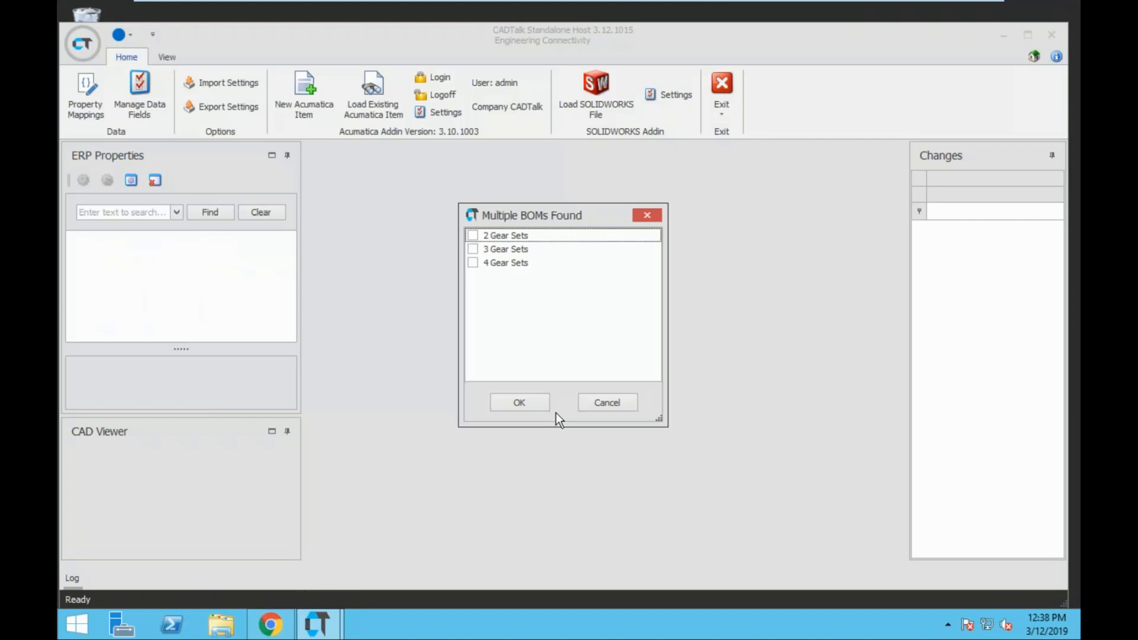
left_click(474, 263)
left_click(528, 404)
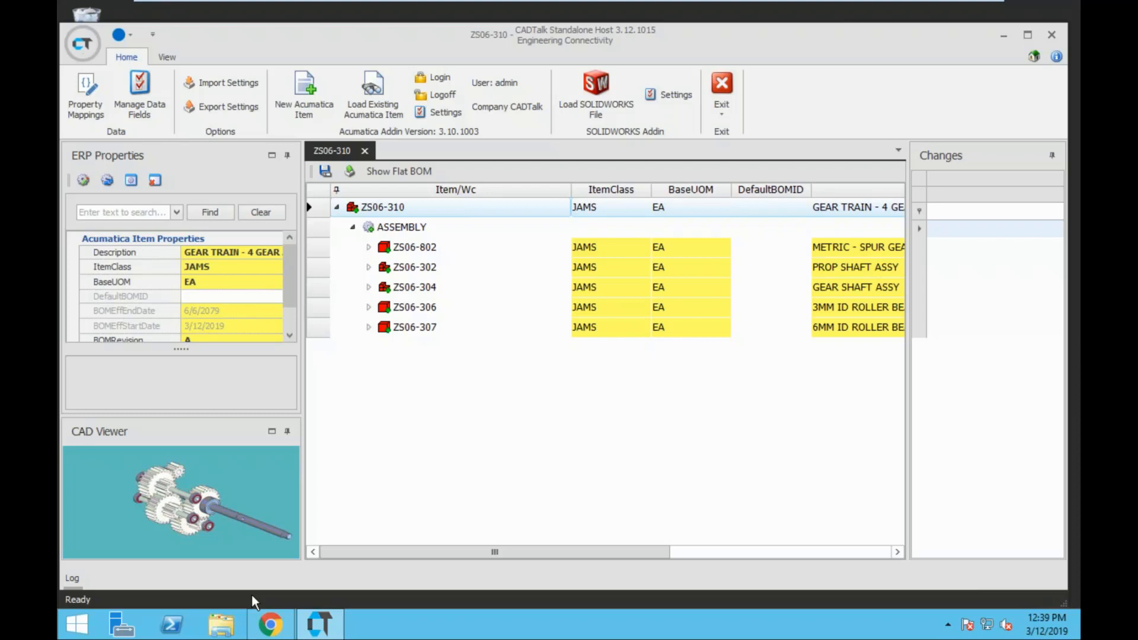
- Fully expand the ZS06-310 bill of material structure and save it to Acumatica
right_click(323, 209)
left_click(334, 214)
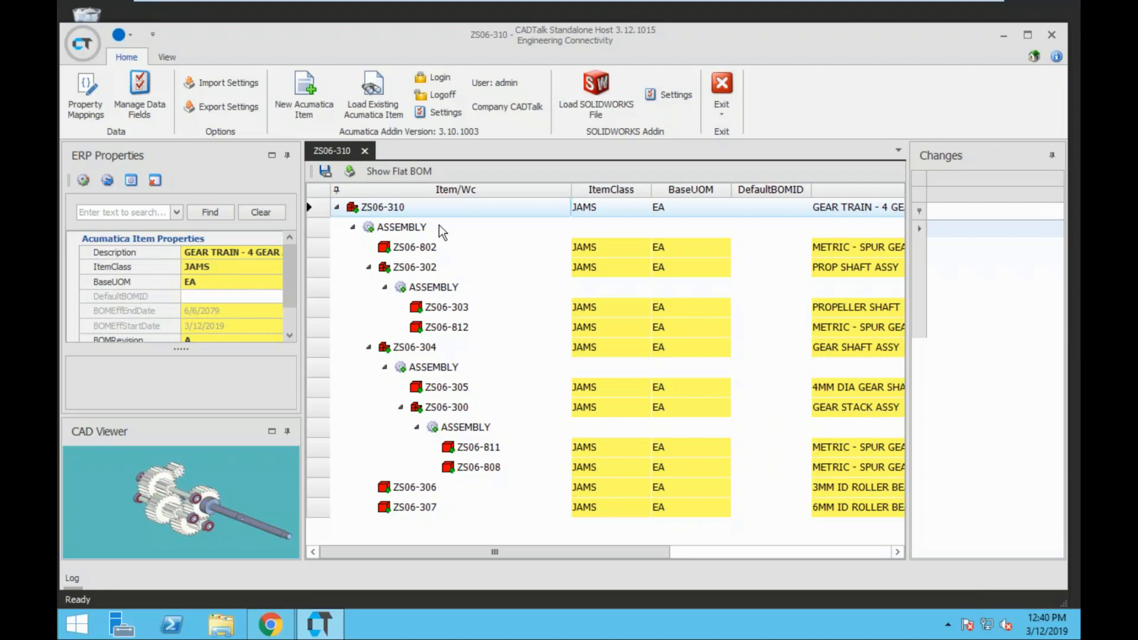
left_click(324, 171)
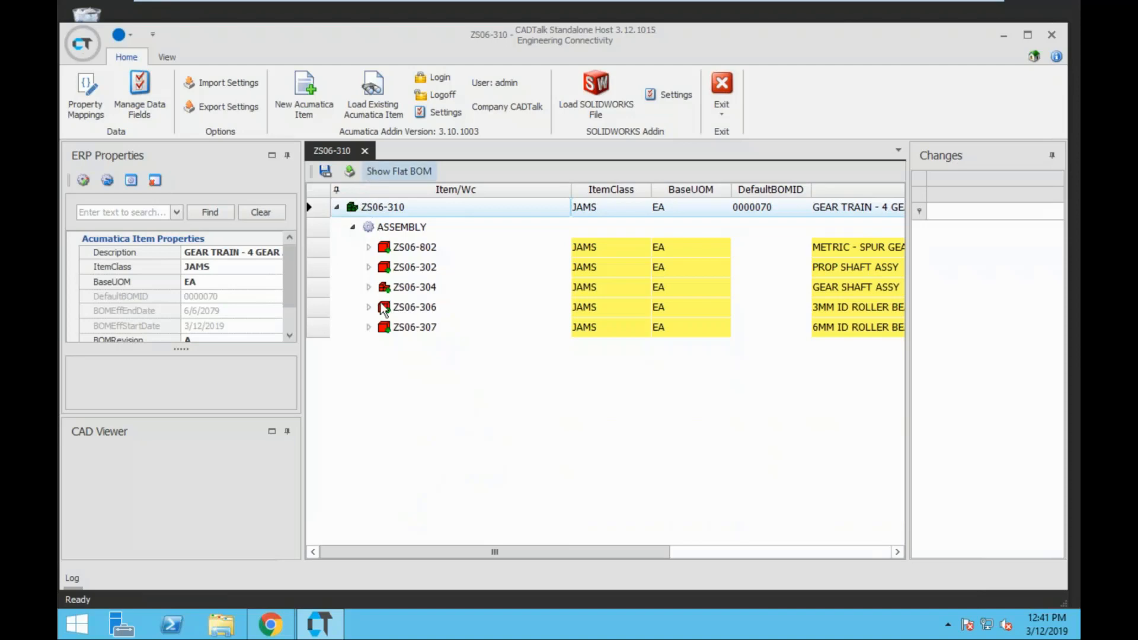
- Switch to Acumatica in Chrome and sign in again with the prefilled credentials
left_click(271, 632)
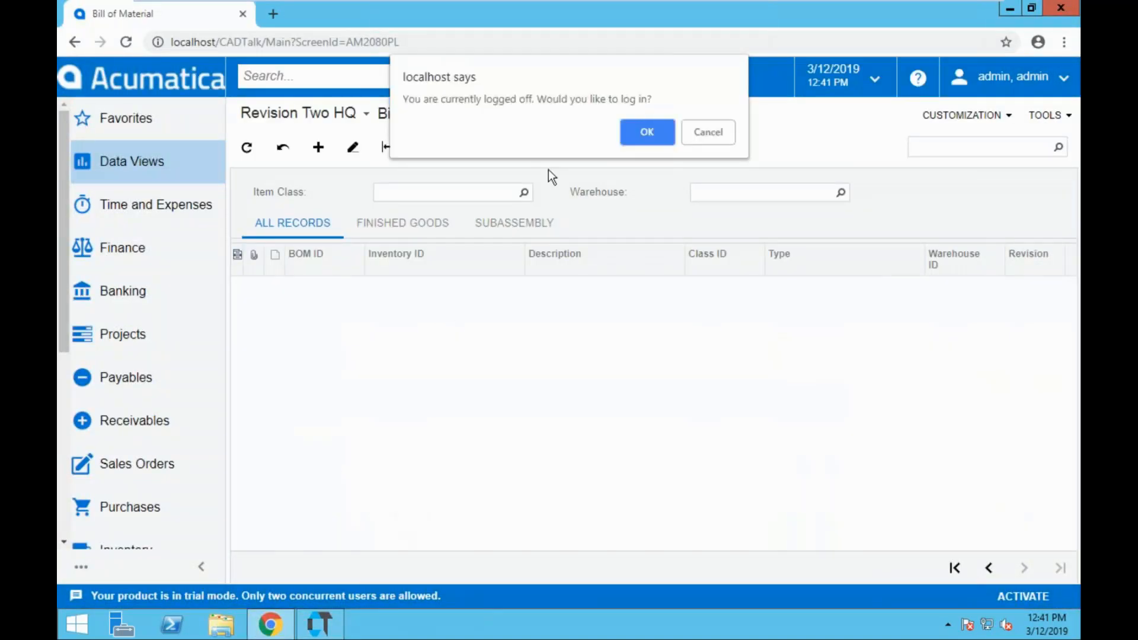
left_click(638, 127)
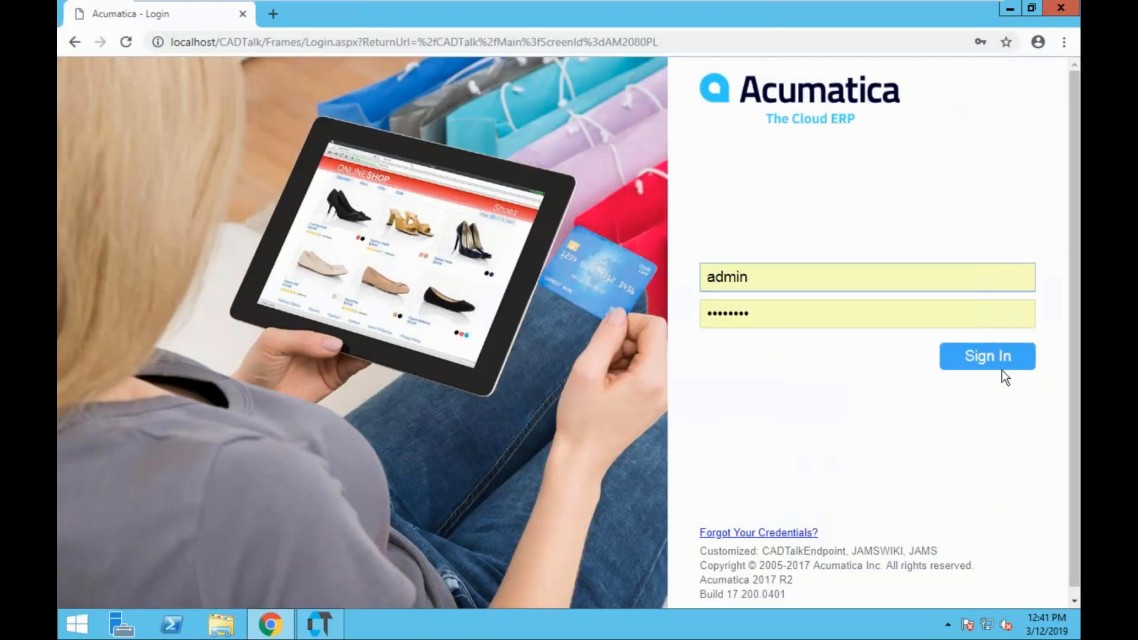
left_click(991, 358)
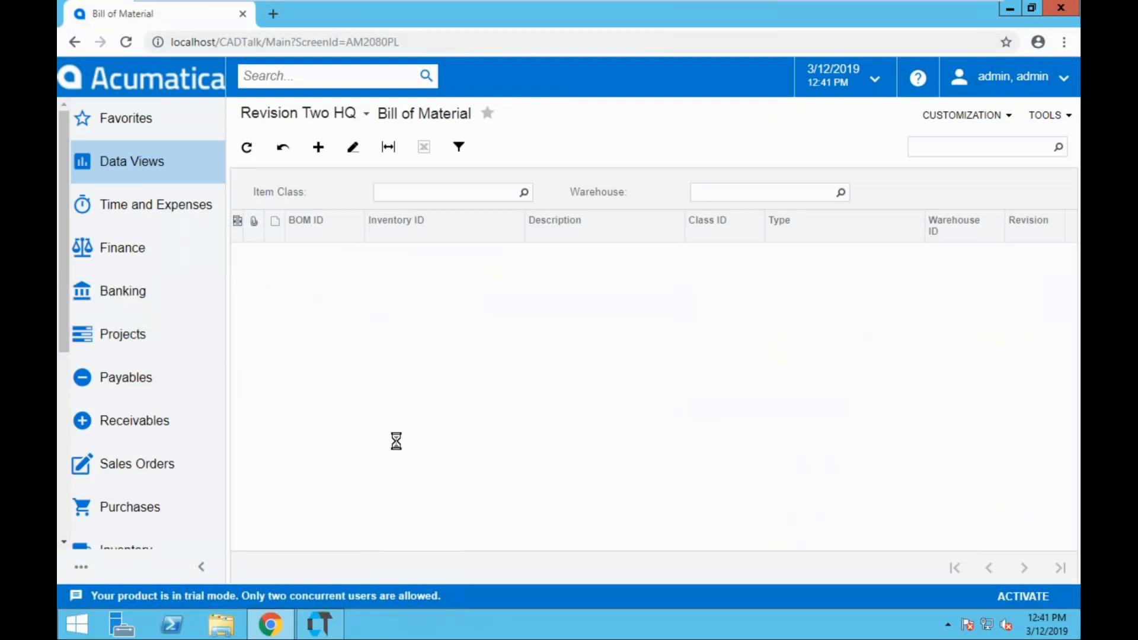
- Show the last page of the Bill of Material list in Acumatica
scroll(180, 431, "down", 1)
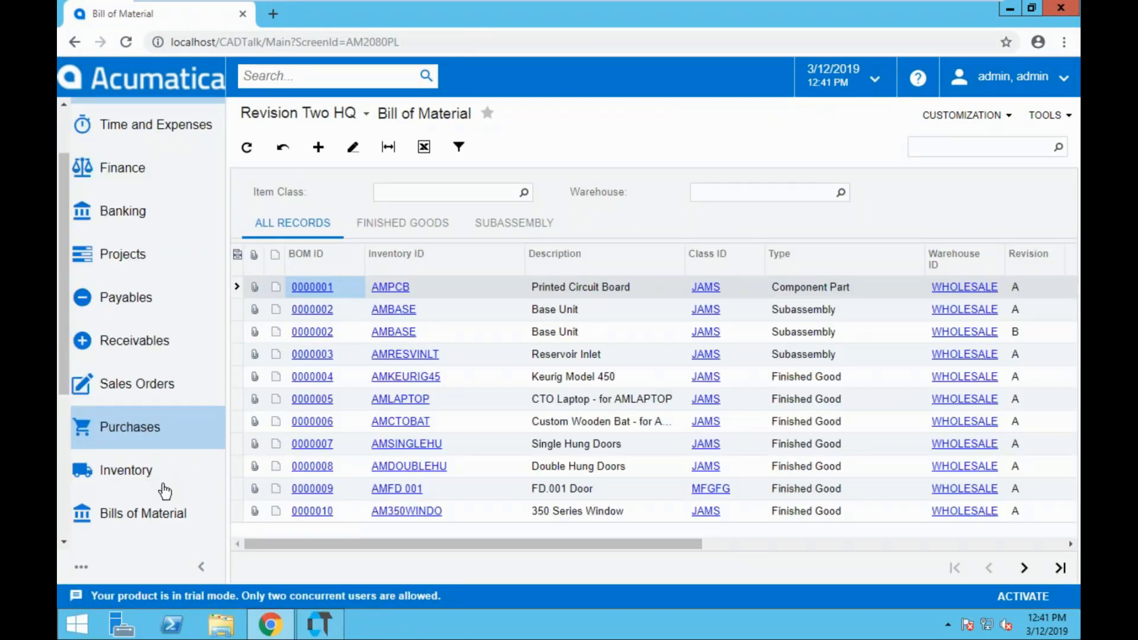
left_click(164, 516)
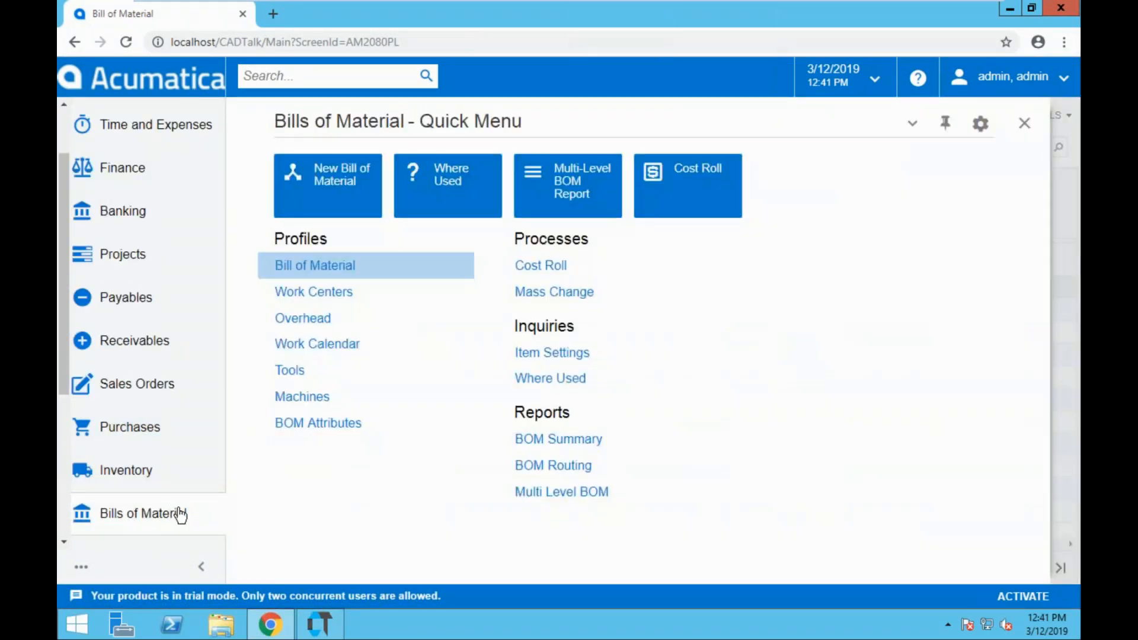
left_click(312, 268)
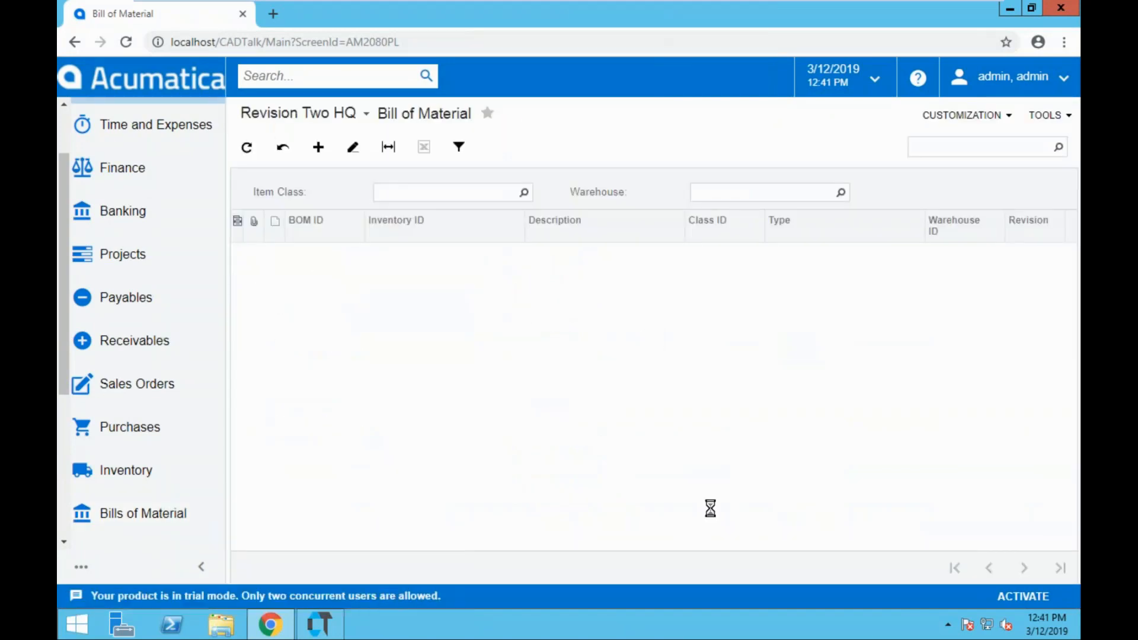
left_click(1060, 568)
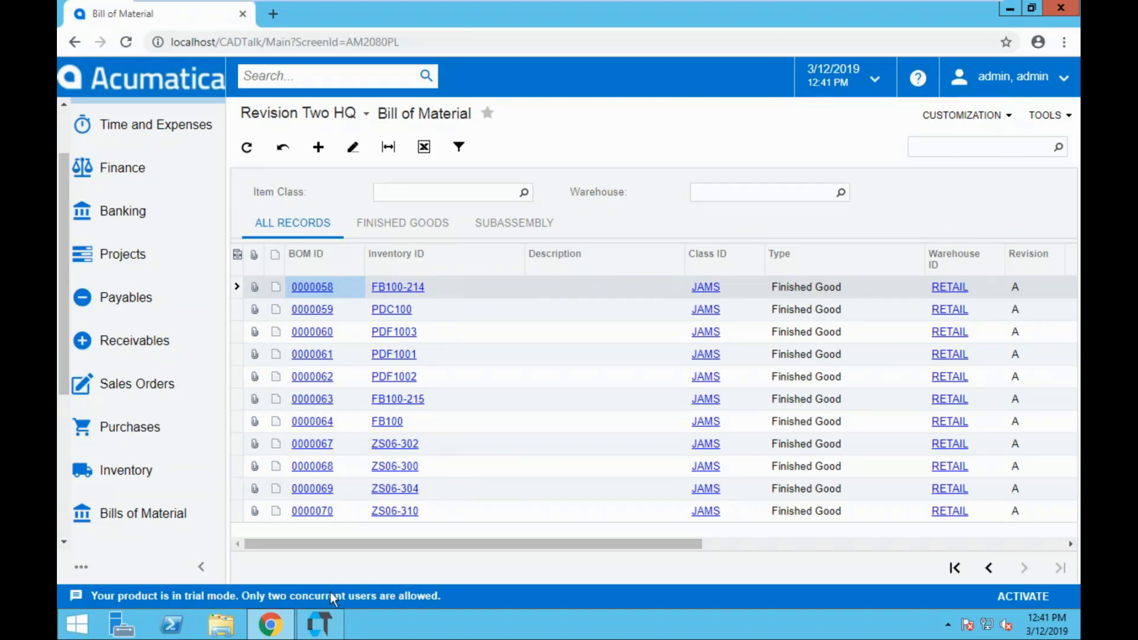
- Compare the list with CADTalk, and open the bill of material for ZS06-310 with its materials grid enlarged
left_click(329, 620)
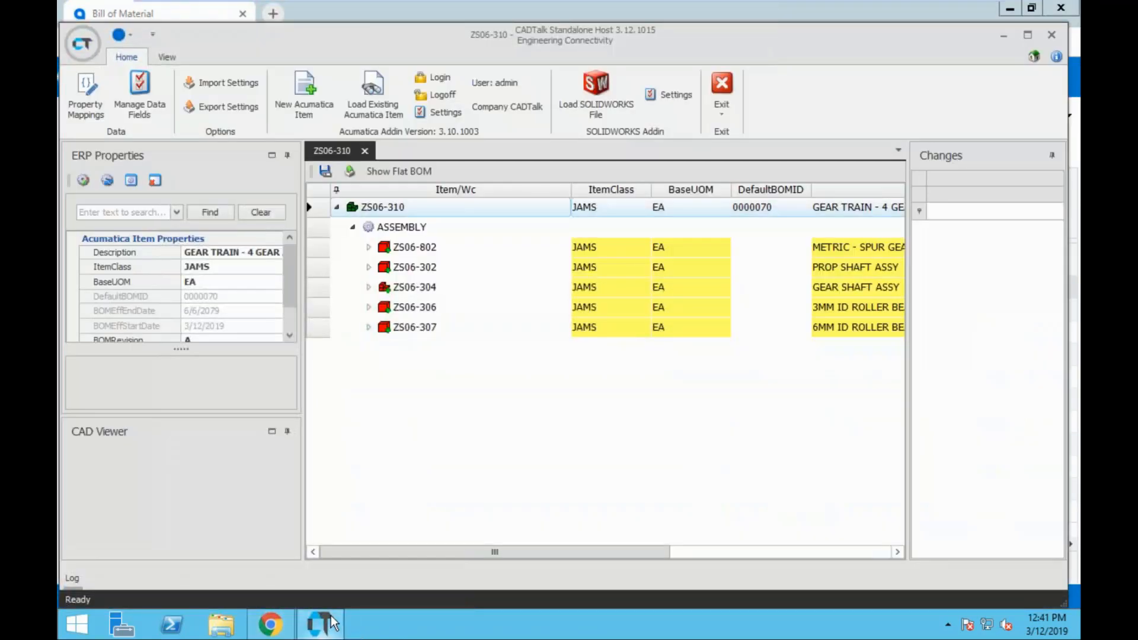
left_click(331, 619)
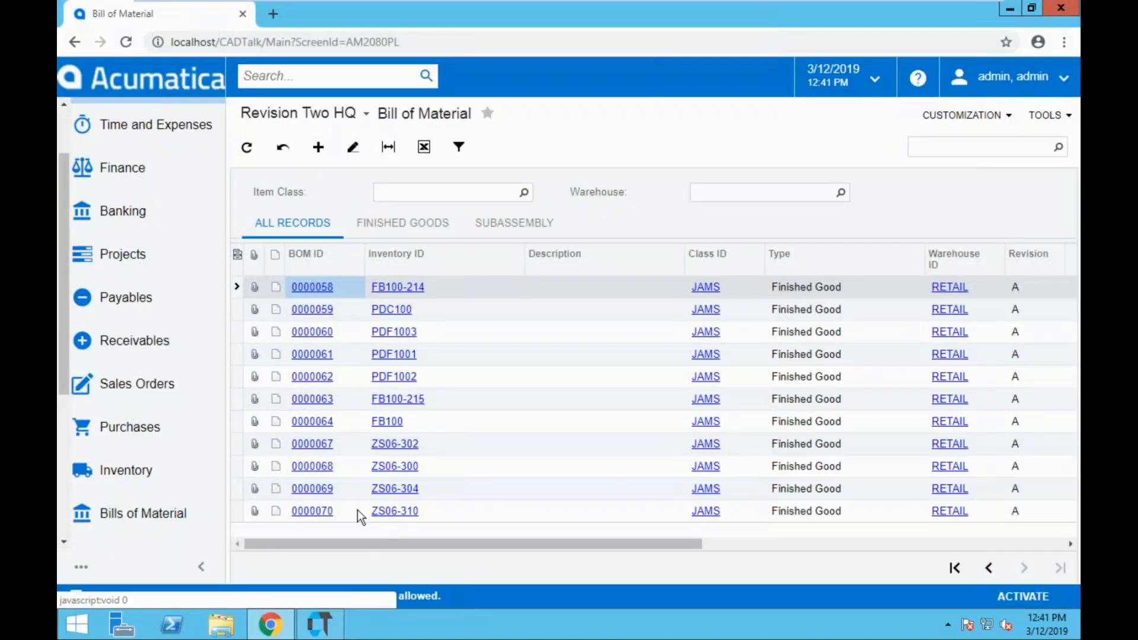
left_click(320, 513)
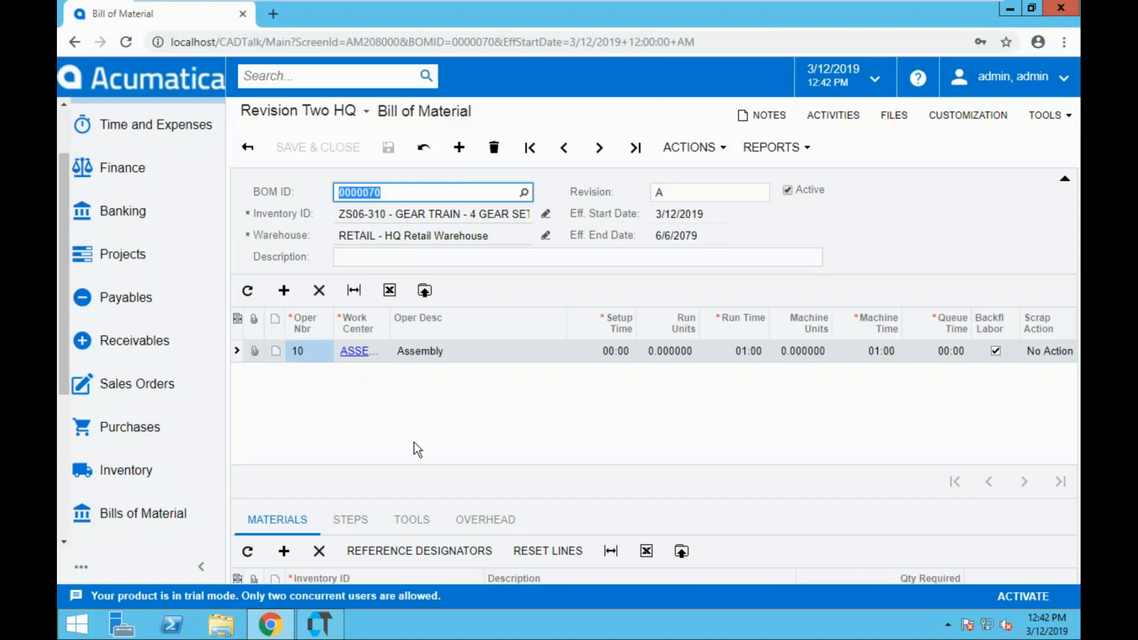
left_click_drag(434, 497, 409, 390)
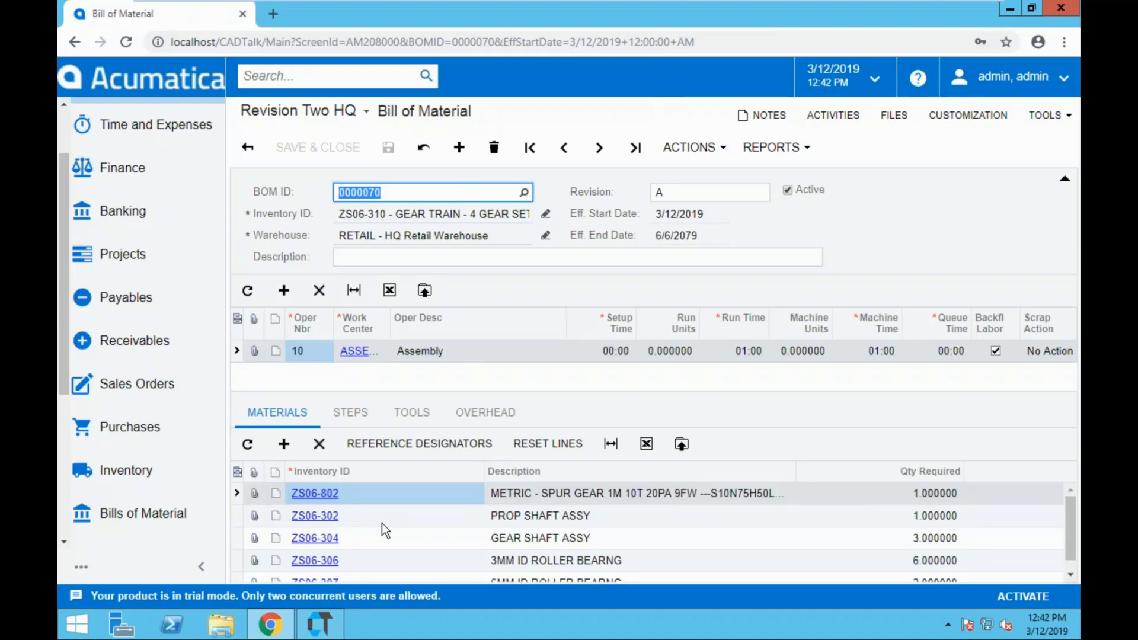
- Switch back to CADTalk and close the ZS06-310 item
left_click(319, 624)
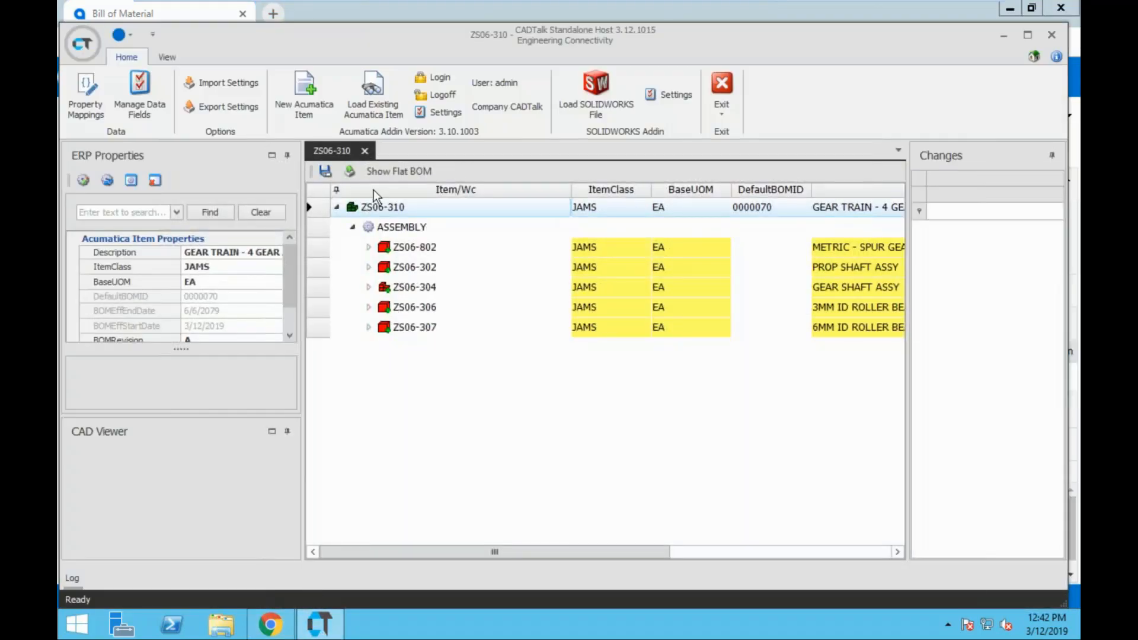
left_click(365, 151)
left_click(524, 343)
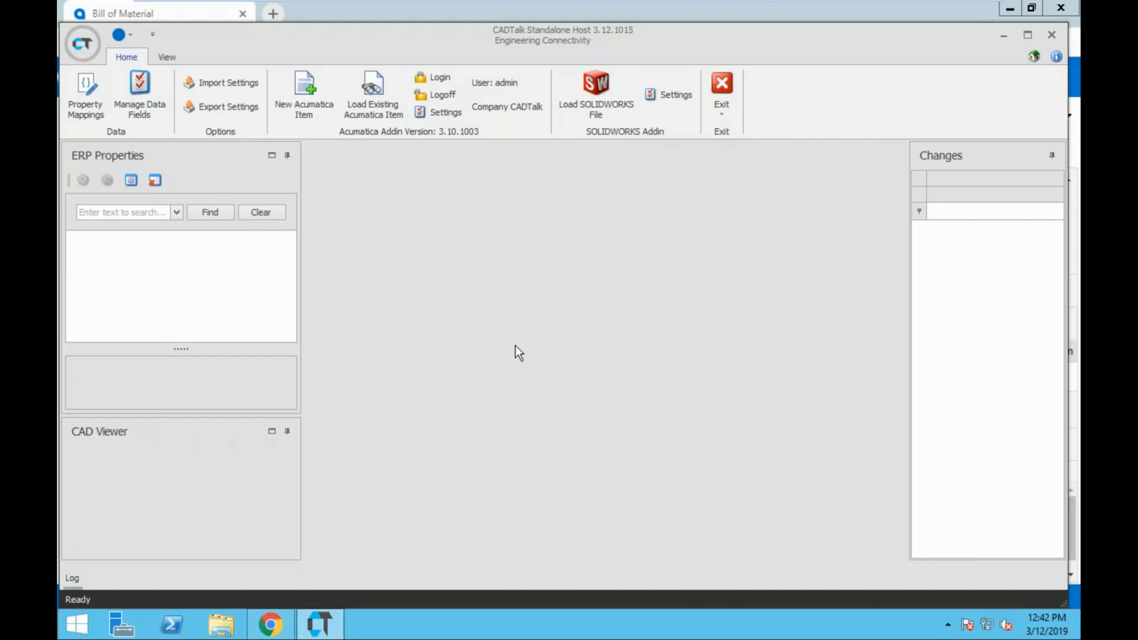
- Examine the Description expression in the AcumaticaItem|SolidWorksItem property mapping, leave it unsaved, and close the mappings
left_click(90, 94)
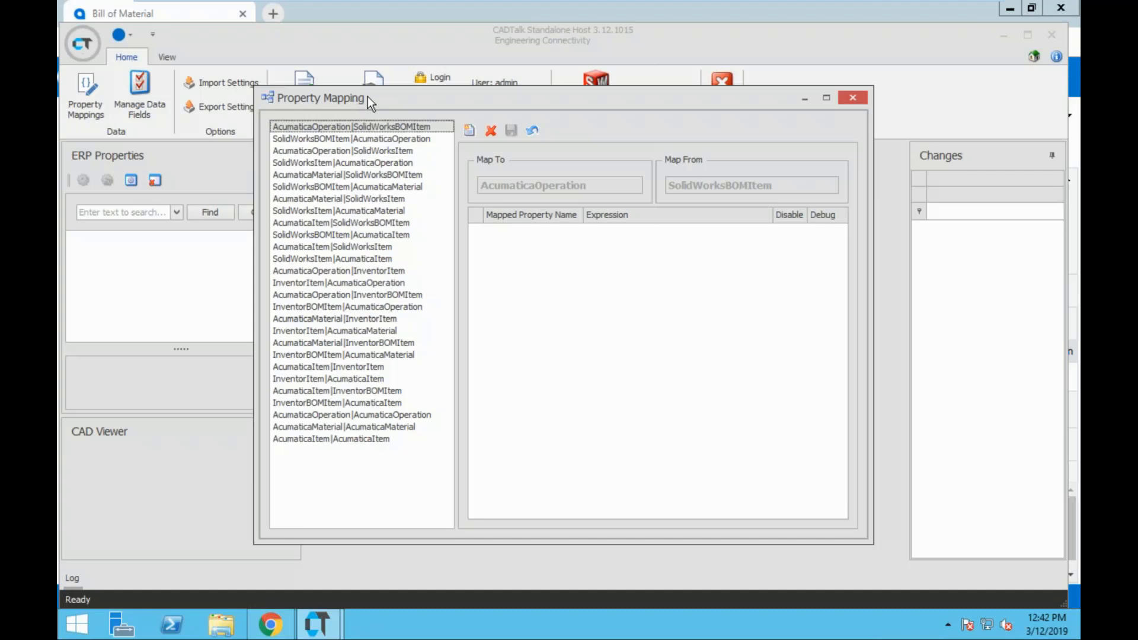
left_click(391, 246)
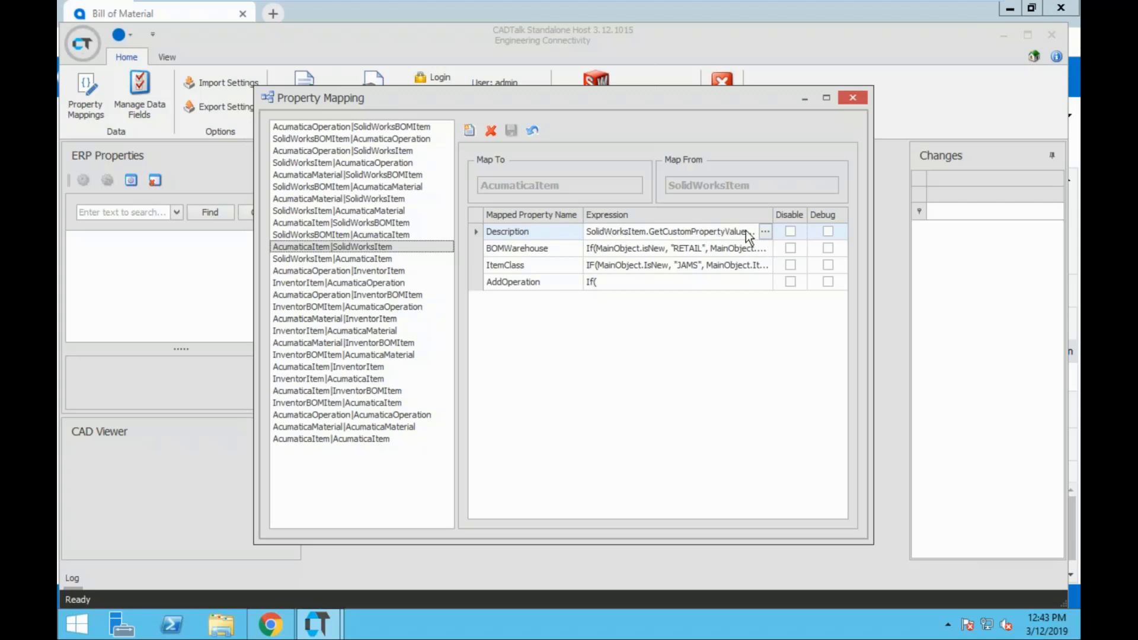
left_click(765, 231)
left_click(685, 165)
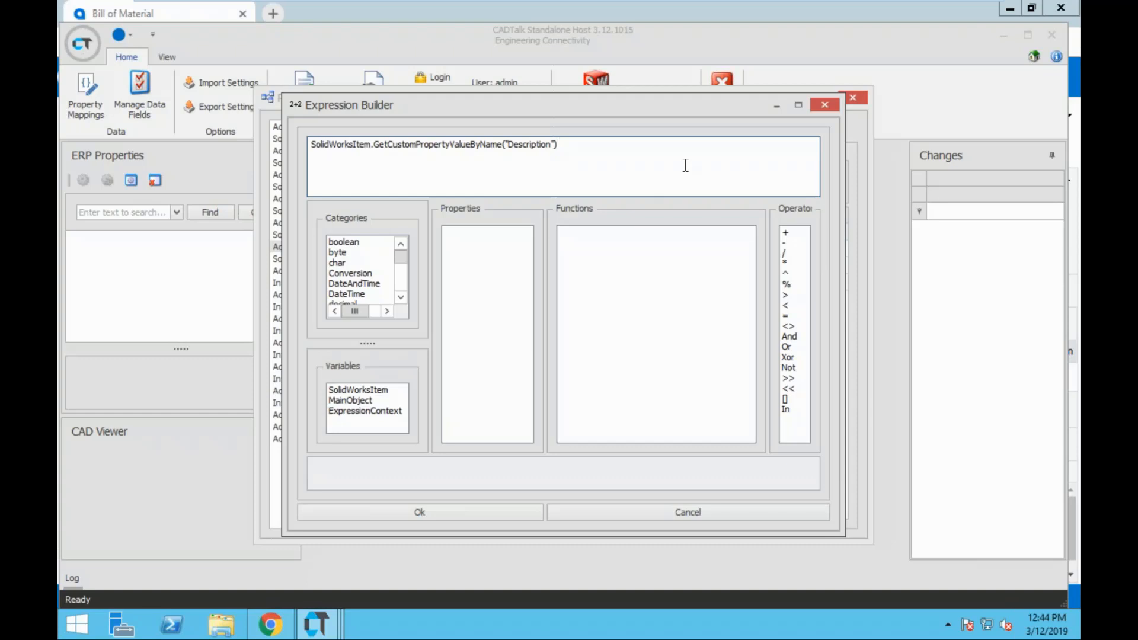
left_click(719, 513)
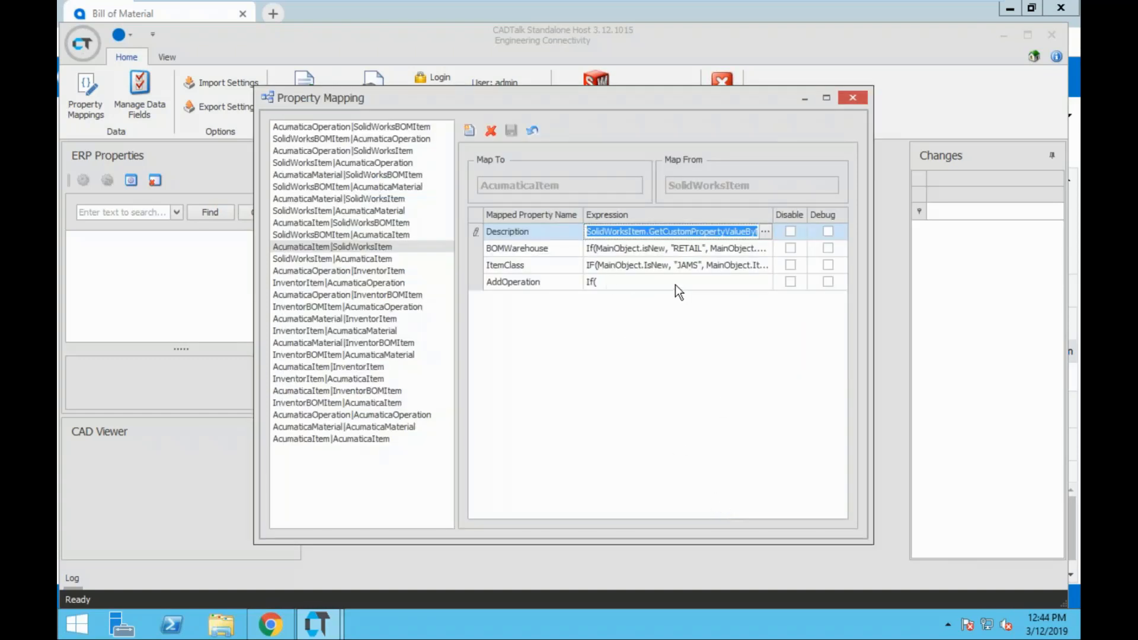
left_click(675, 284)
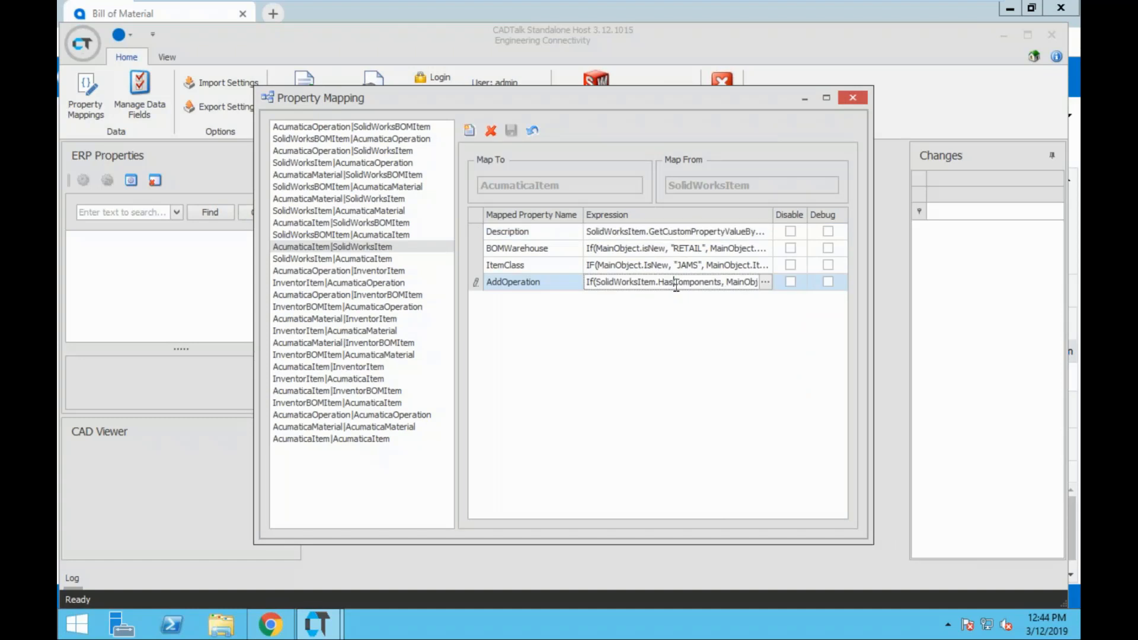
left_click(851, 99)
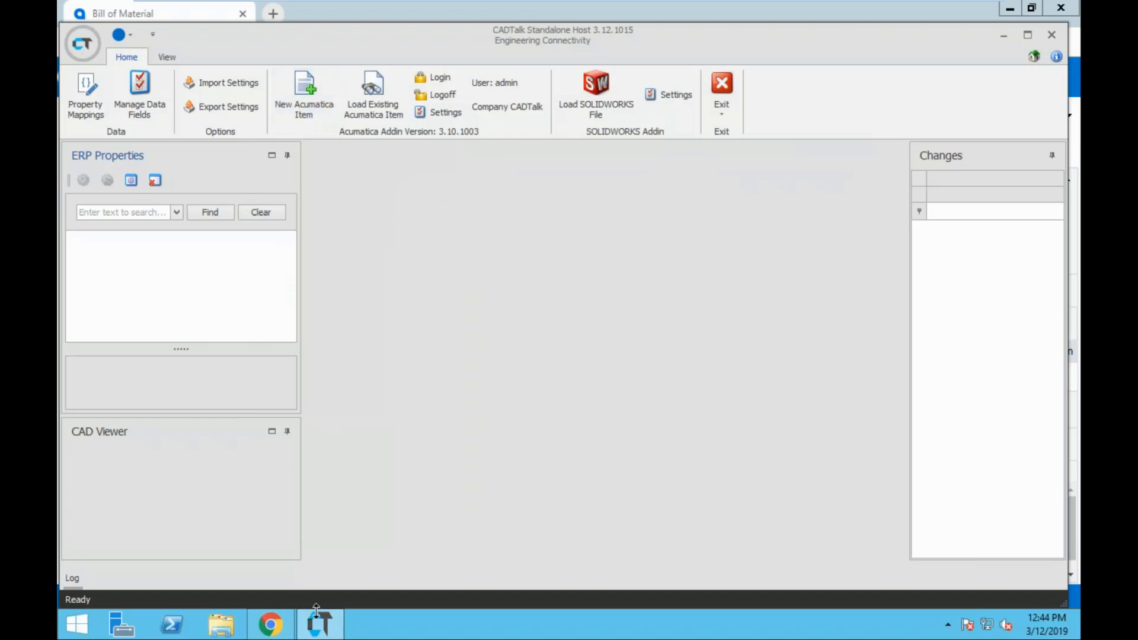
- Review the ZS06-310 bill in Acumatica and the AddOperation expression of CADTalk's AcumaticaItem|SolidWorksItem mapping, focusing on HasComponents and "ASSEMBLY"
left_click(269, 629)
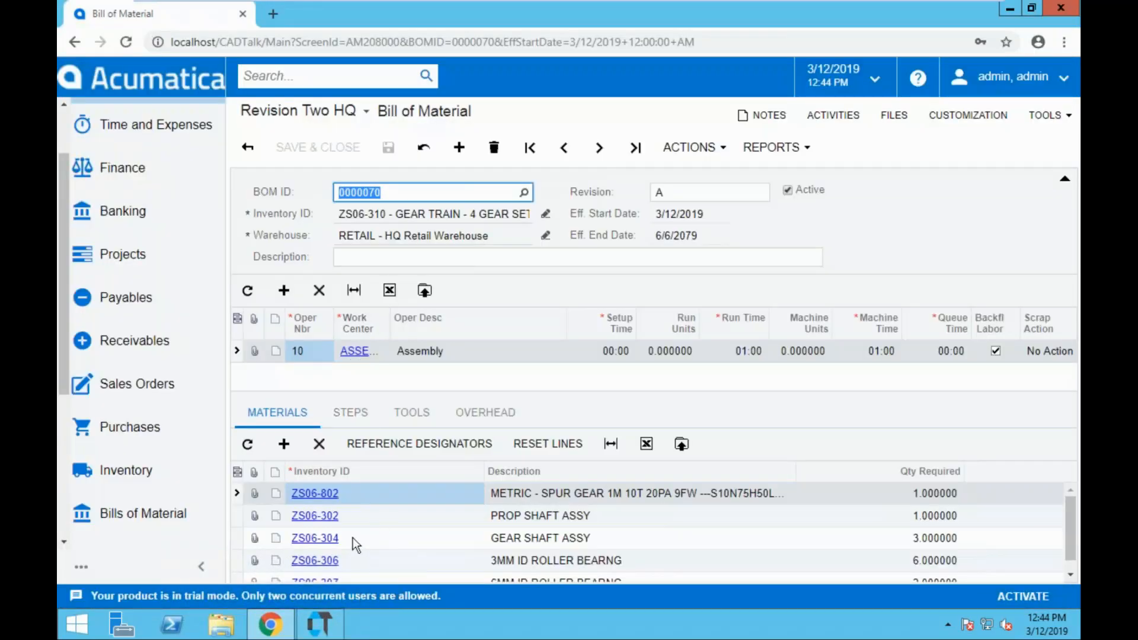
left_click(320, 627)
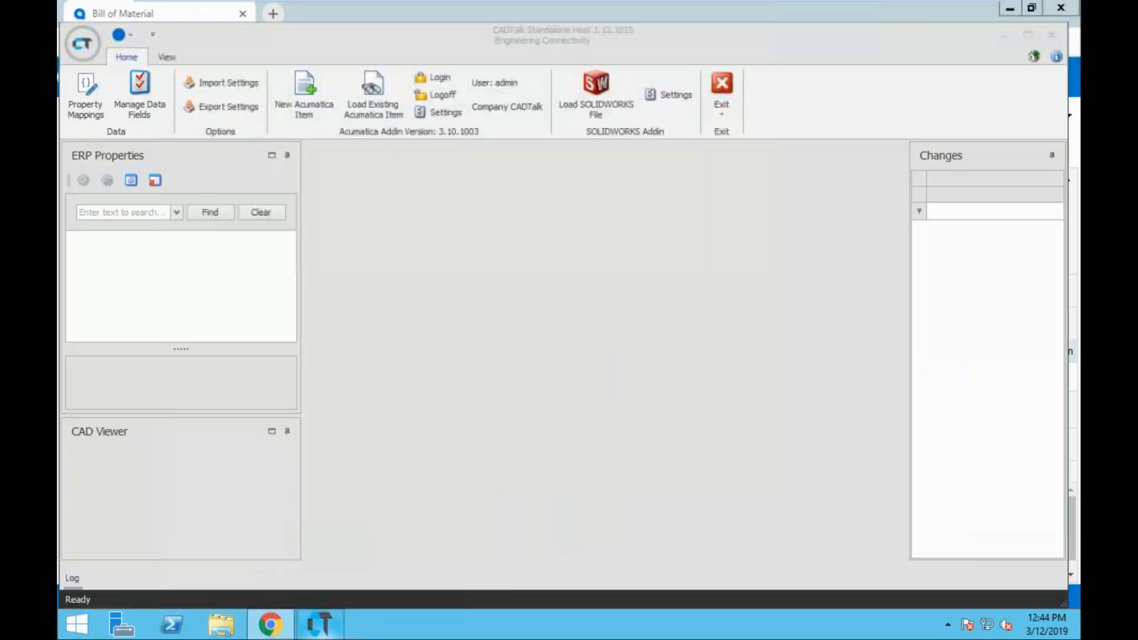
left_click(86, 98)
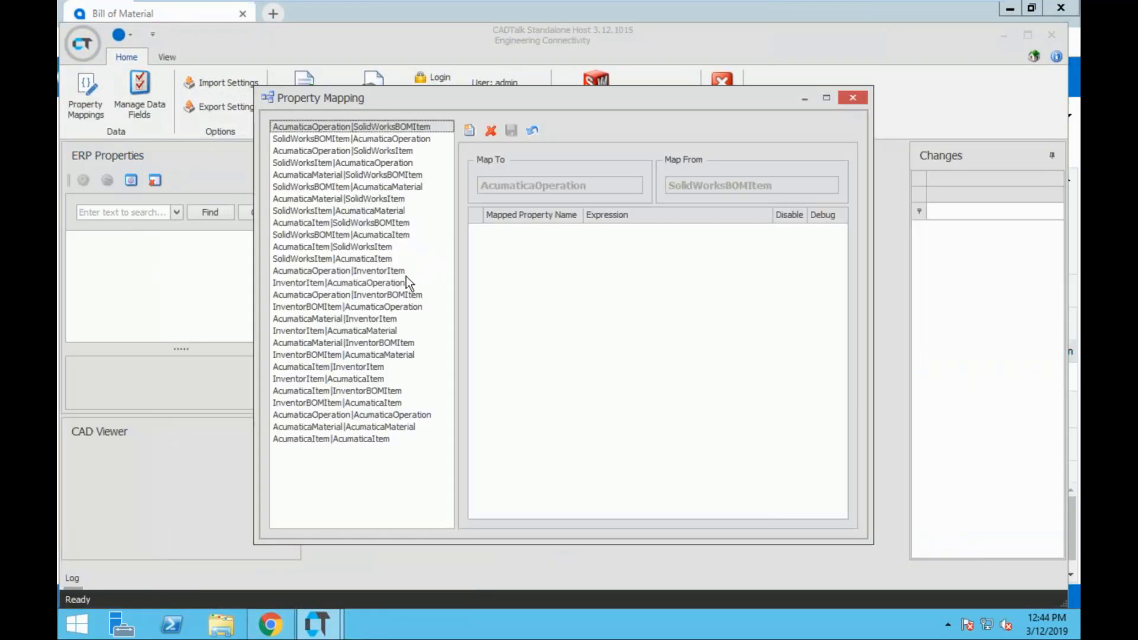
left_click(387, 249)
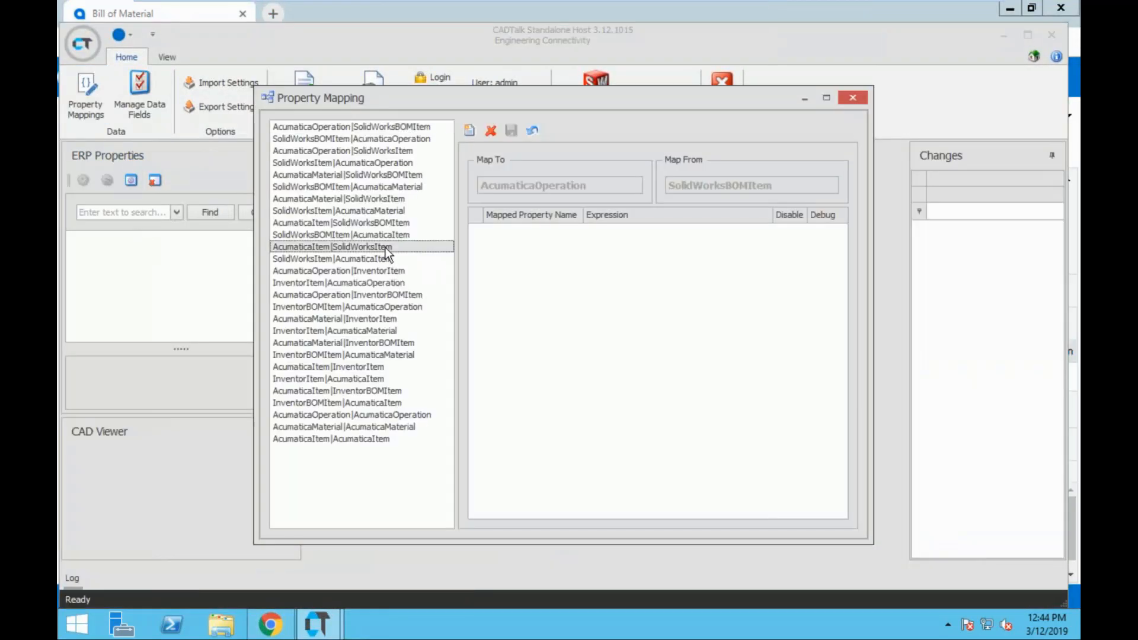
left_click(678, 281)
left_click(766, 281)
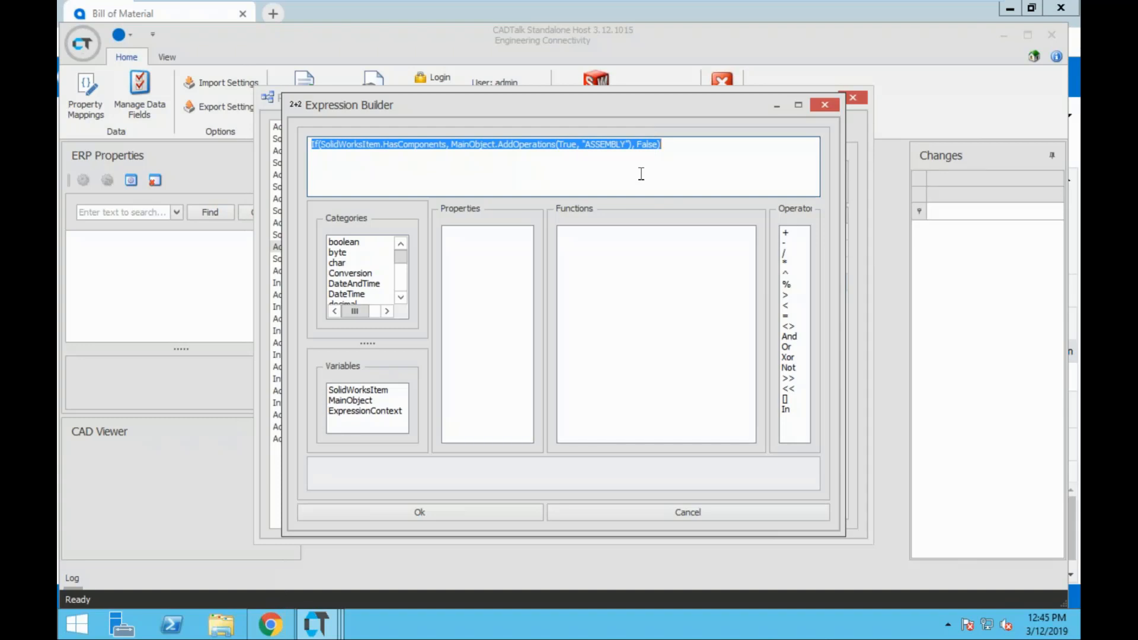
left_click(604, 167)
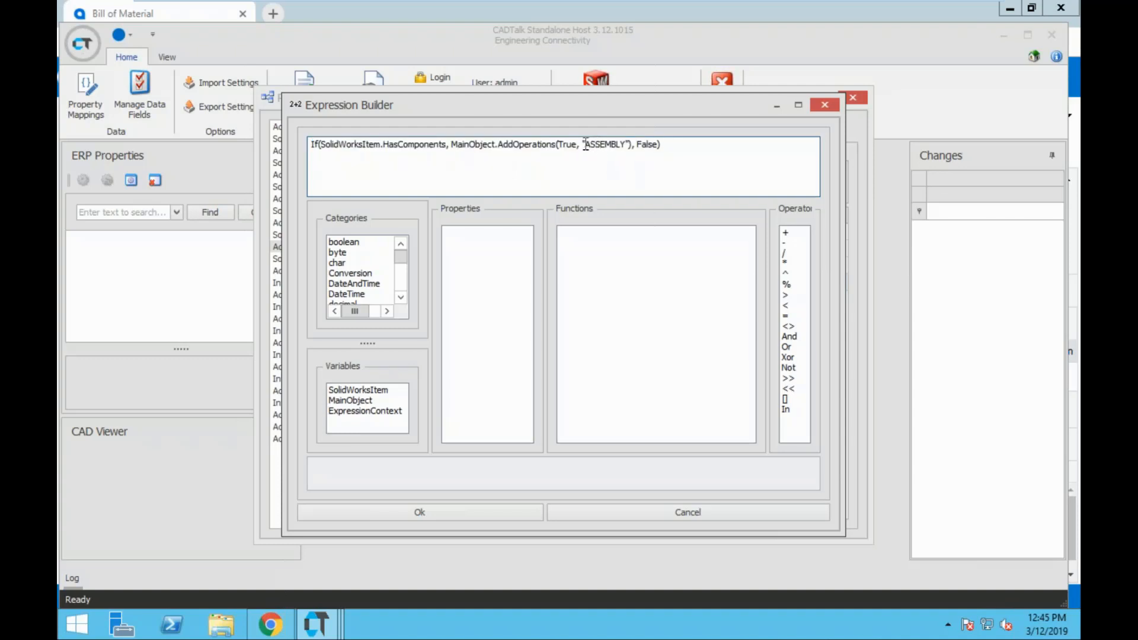
left_click_drag(586, 144, 631, 149)
left_click(605, 171)
left_click_drag(446, 144, 383, 147)
left_click(472, 513)
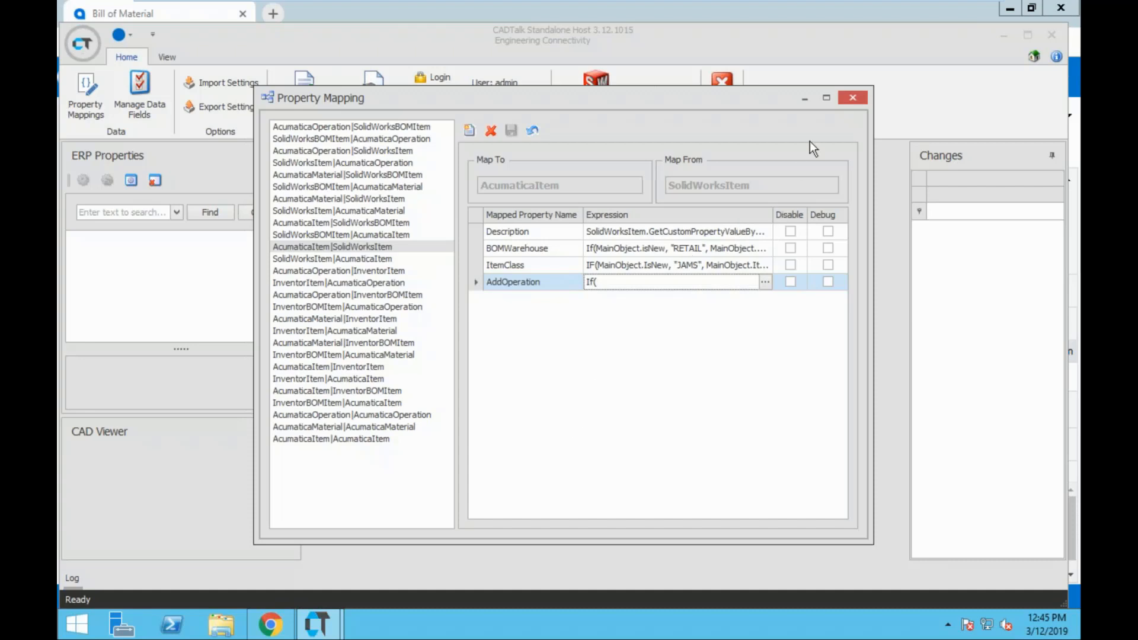
left_click(851, 99)
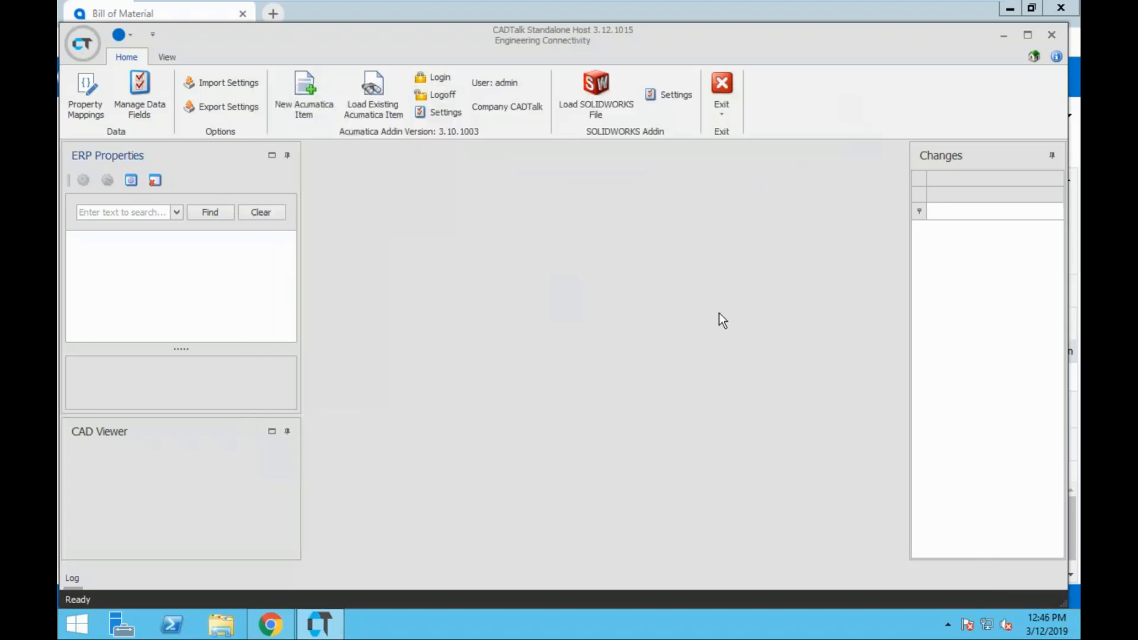
- Load the SOLIDWORKS assembly file _ZS06 SEASCOOTER FINAL.SLDASM, filtering for assembly files and choosing the Default BOM
left_click(591, 85)
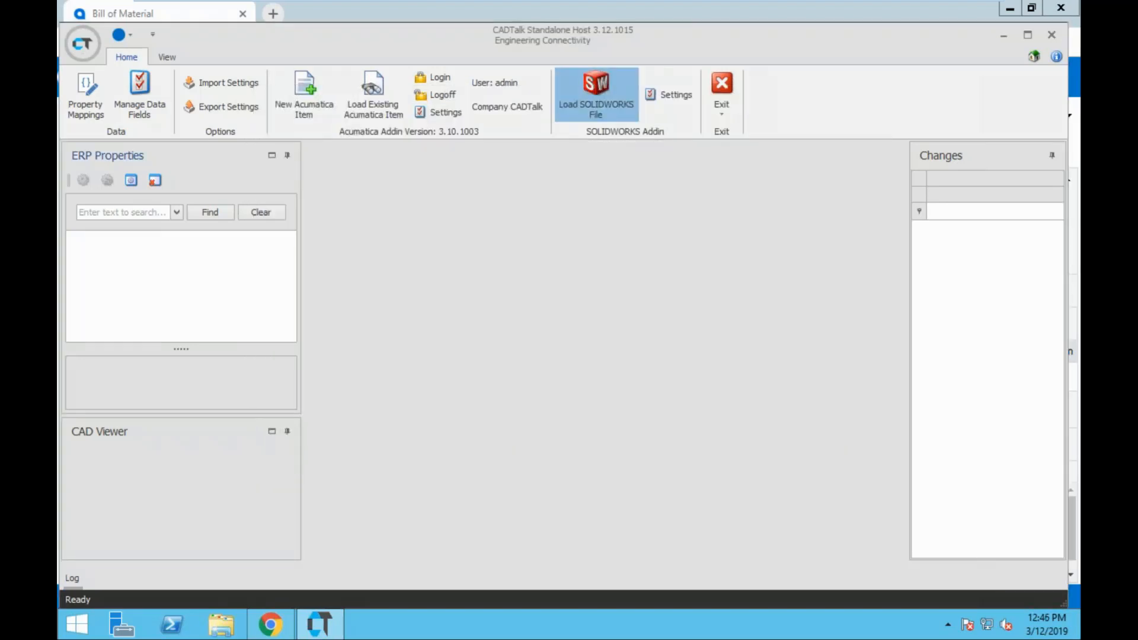
left_click(522, 354)
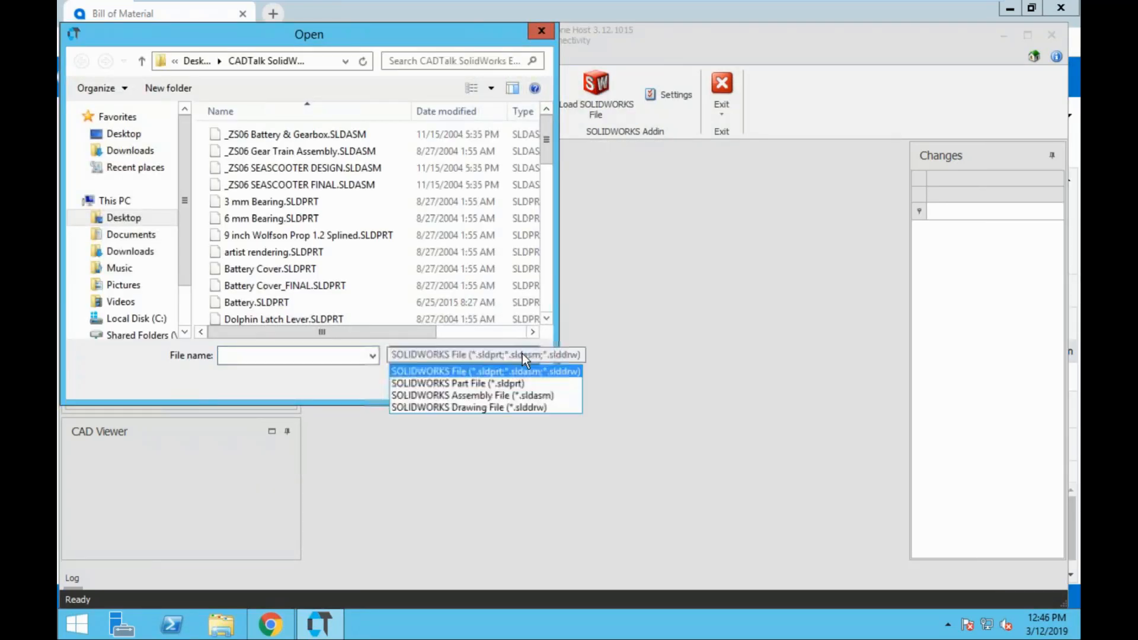
left_click(540, 396)
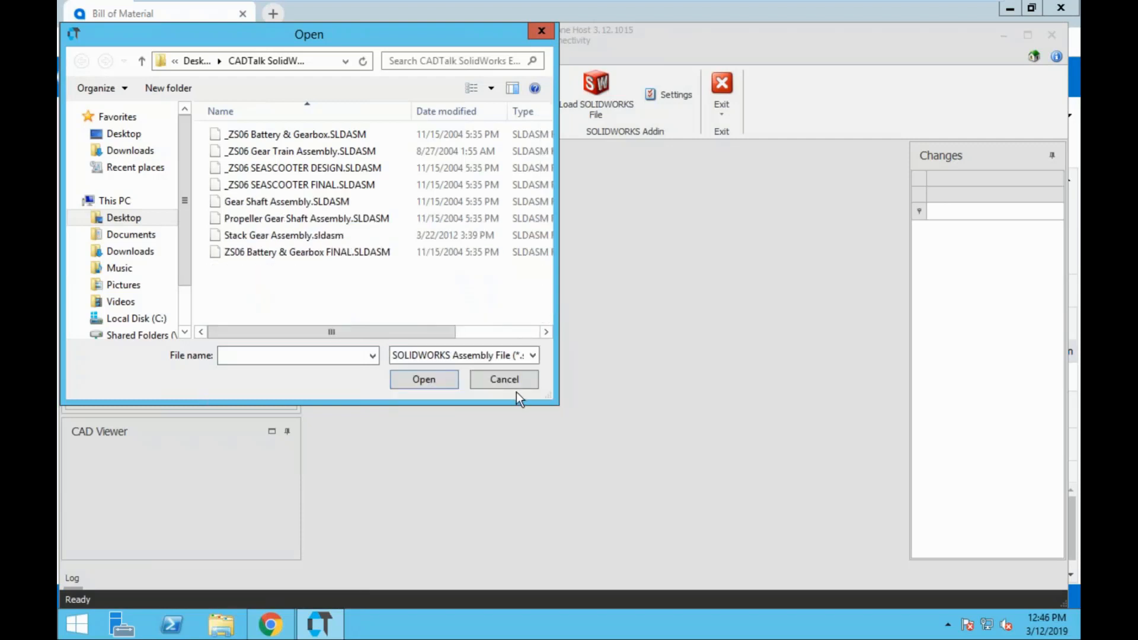
left_click(287, 188)
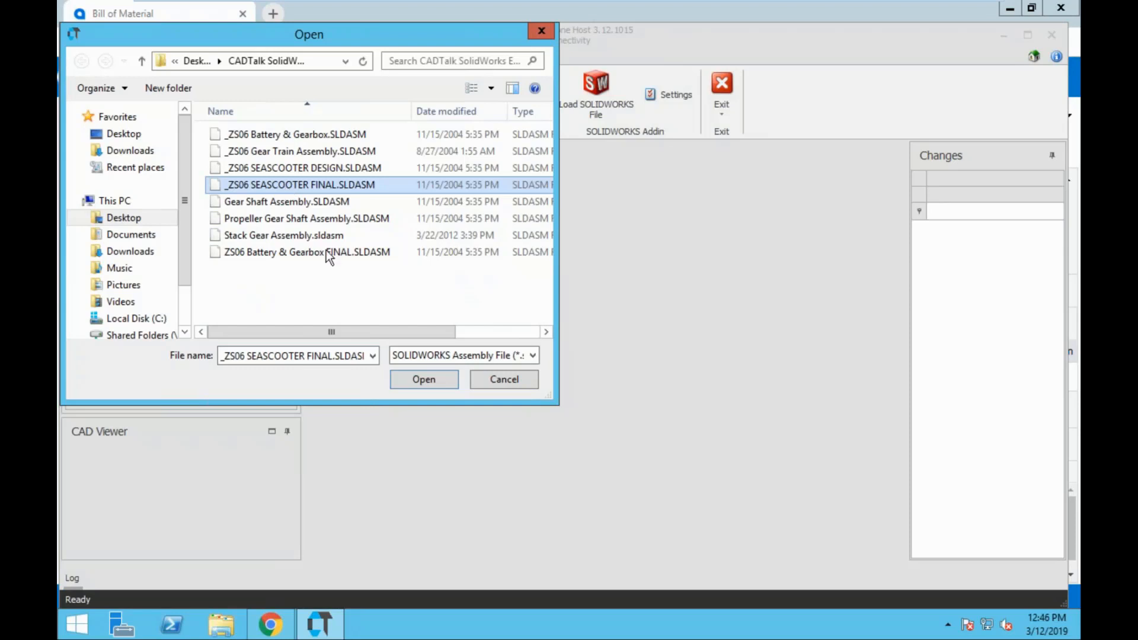
left_click(425, 377)
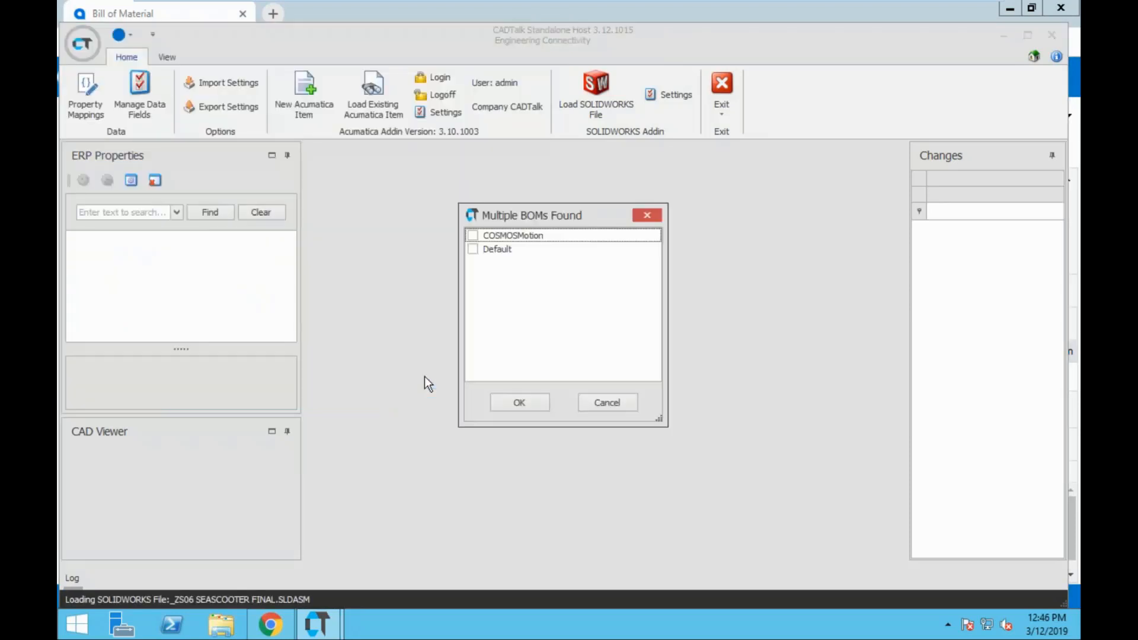
left_click(499, 250)
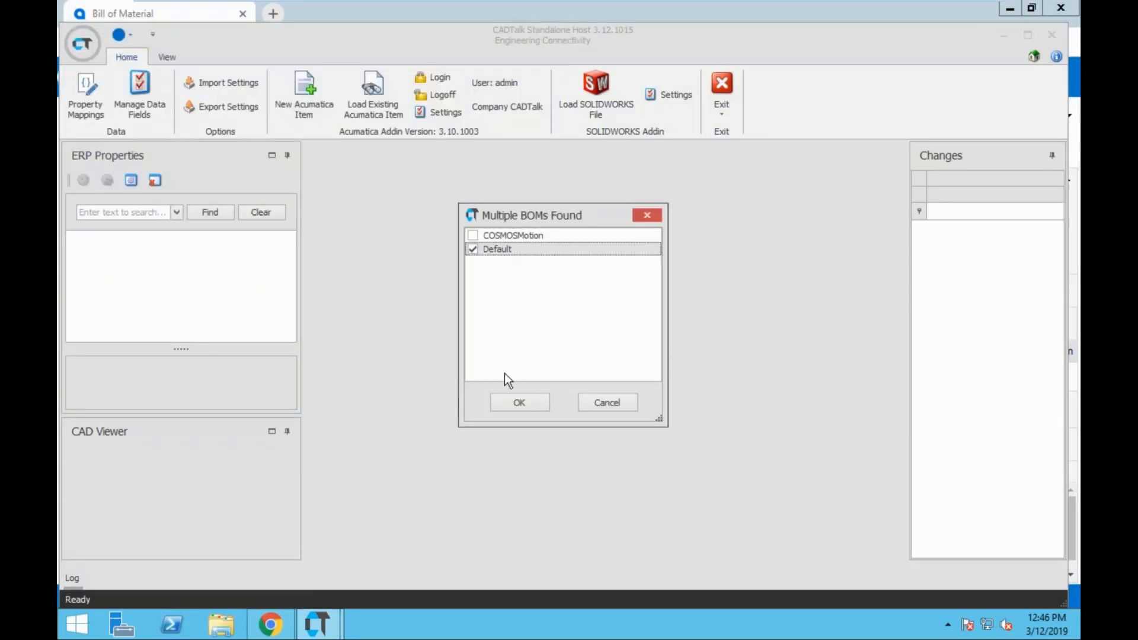
left_click(521, 401)
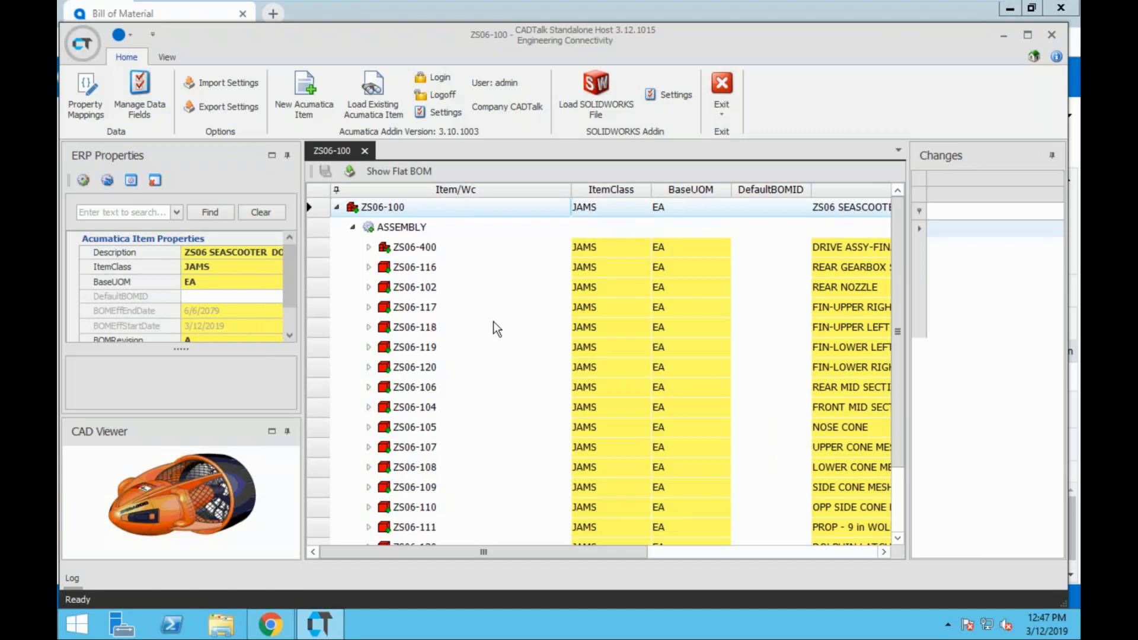
- Expand all levels of the ZS06-100 bill and inspect ZS06-310 and the ASSEMBLY operation under ZS06-302
mouse_move(897, 225)
left_mouse_down()
mouse_move(905, 253)
mouse_move(891, 206)
left_mouse_up()
right_click(321, 204)
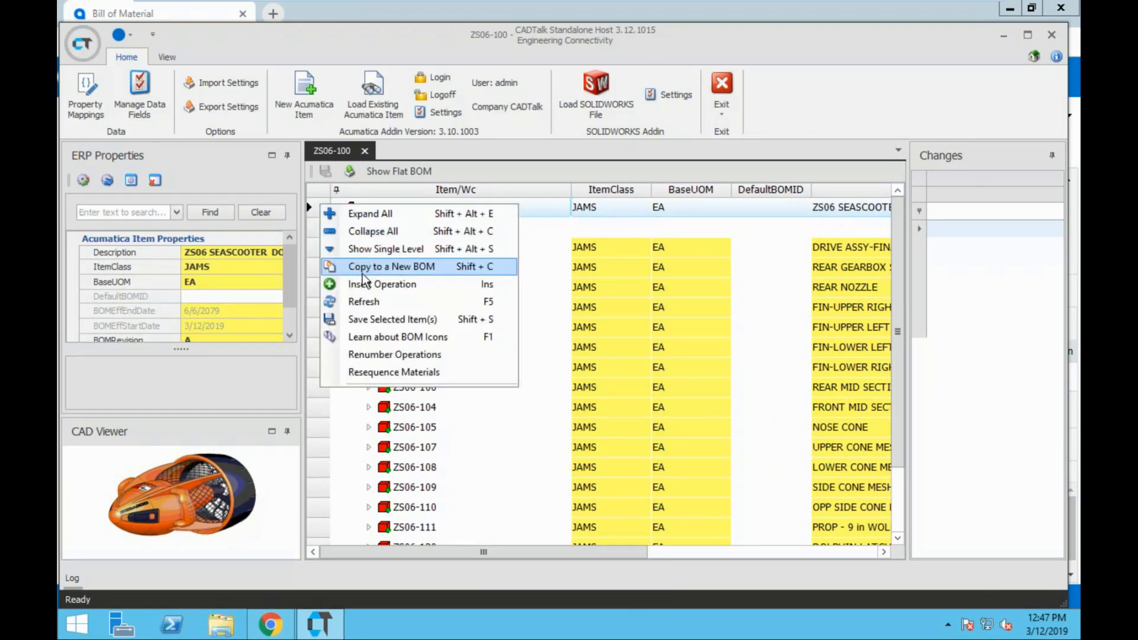
left_click(365, 215)
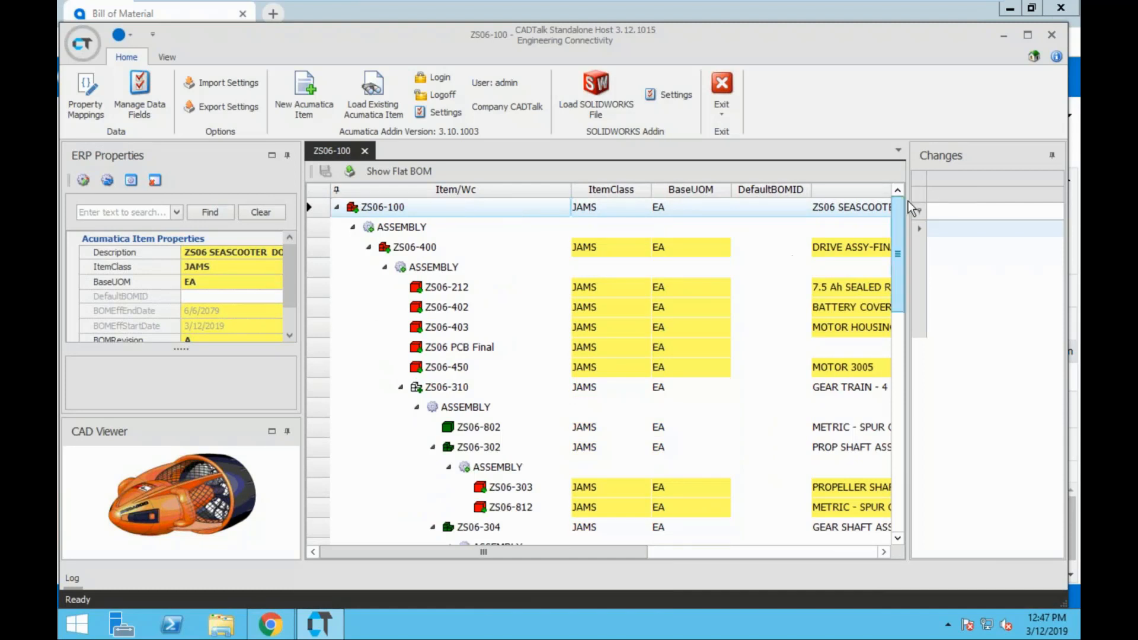
left_click_drag(903, 212, 901, 248)
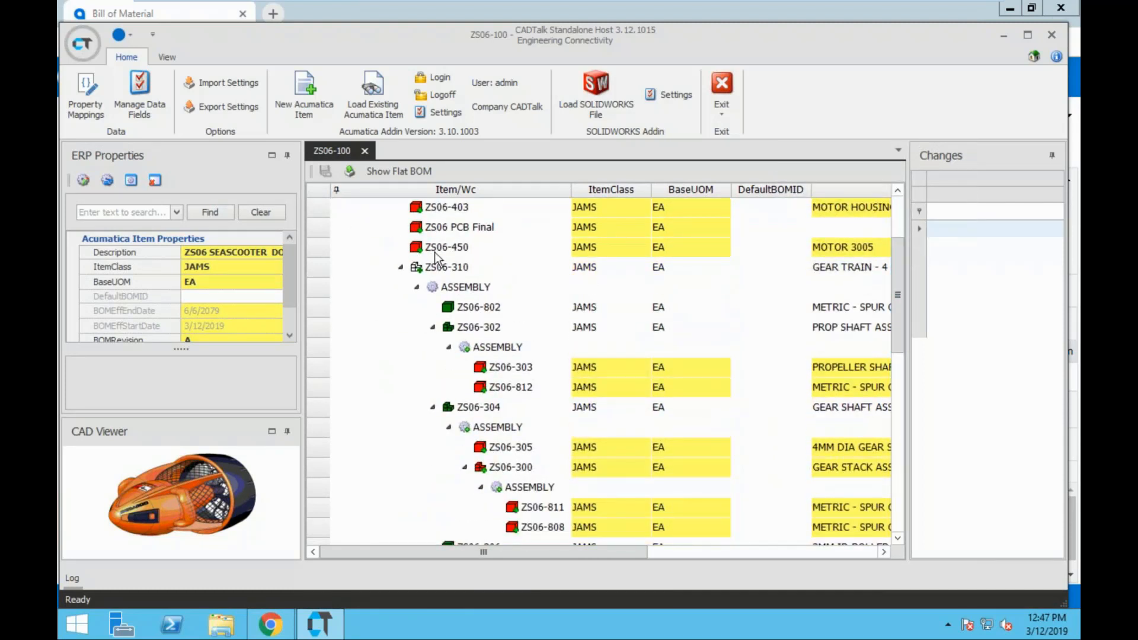
left_click(312, 266)
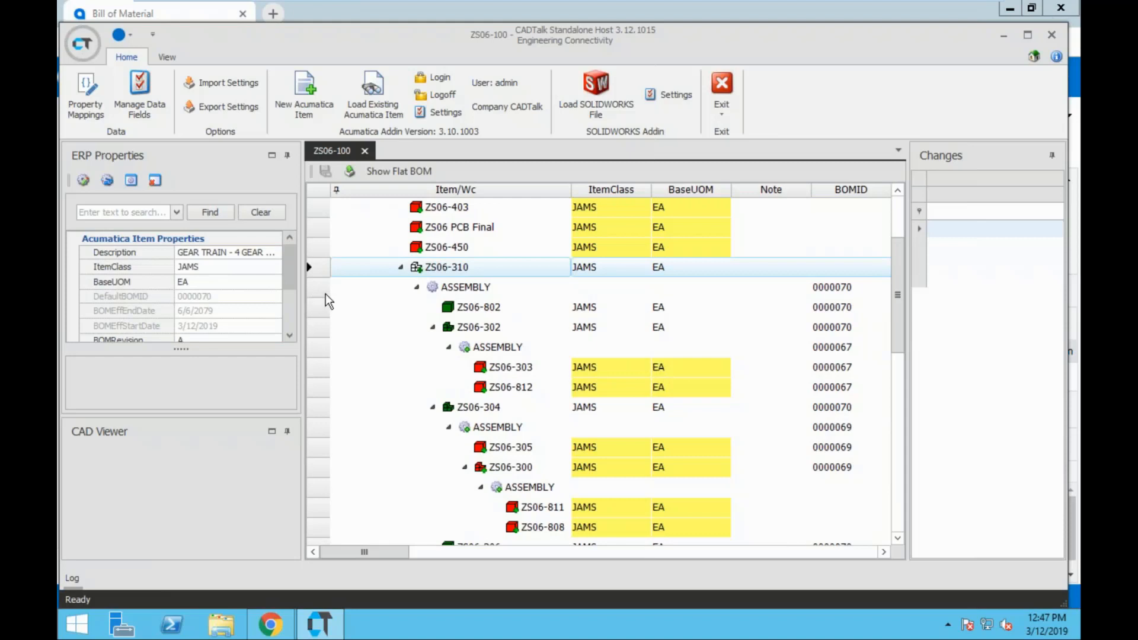
left_click(317, 352)
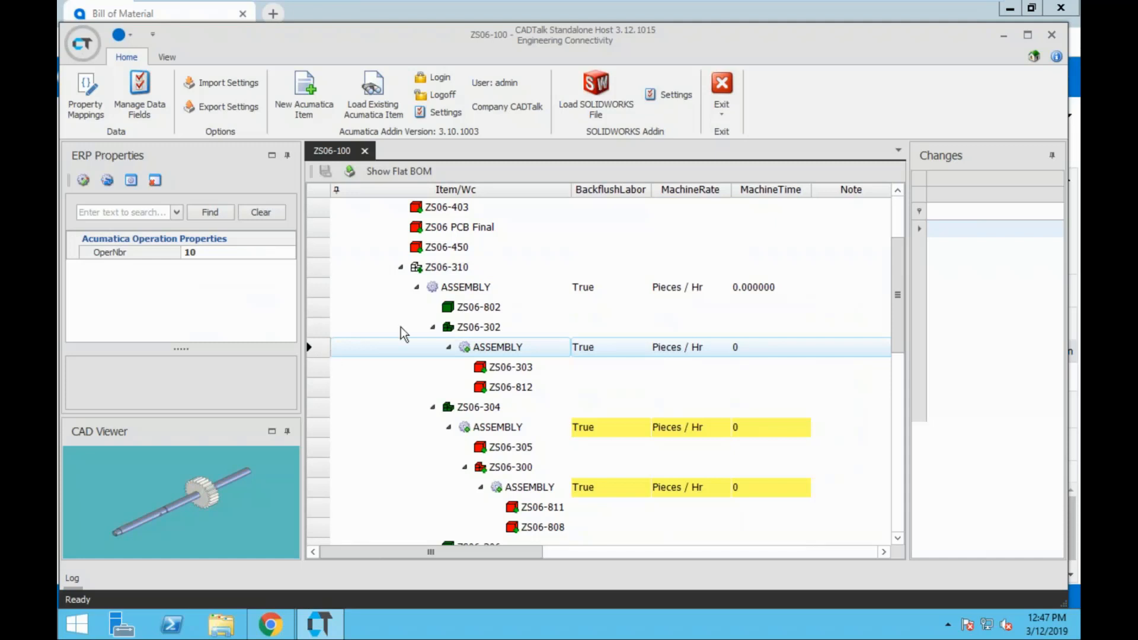
- Save the complete ZS06-100 bill of material to Acumatica
left_click_drag(897, 281, 870, 208)
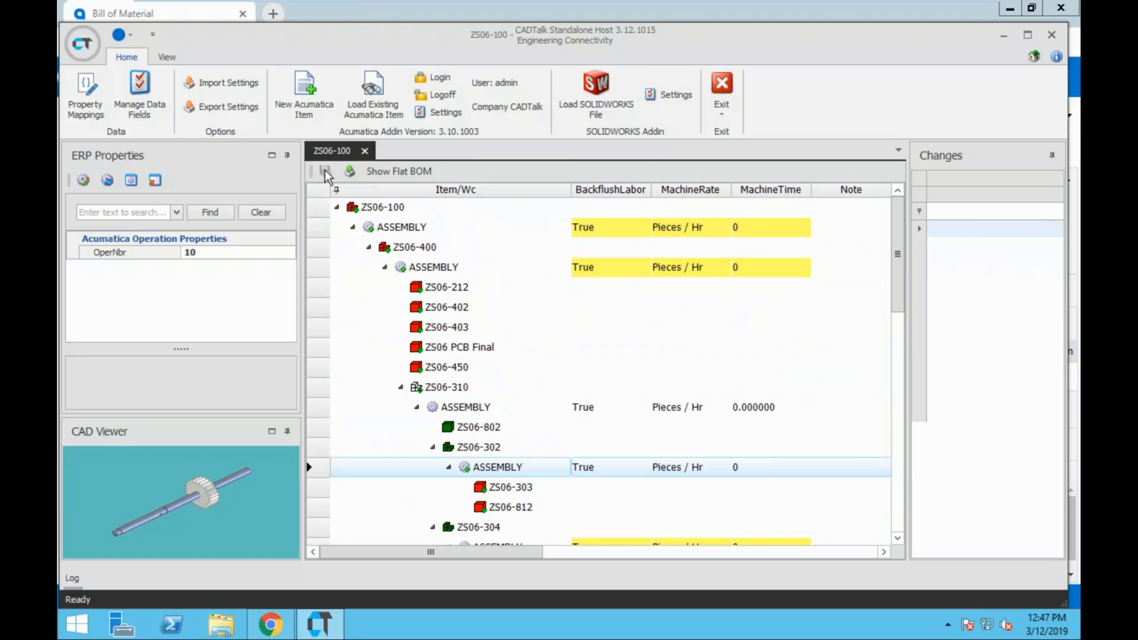
left_click(325, 174)
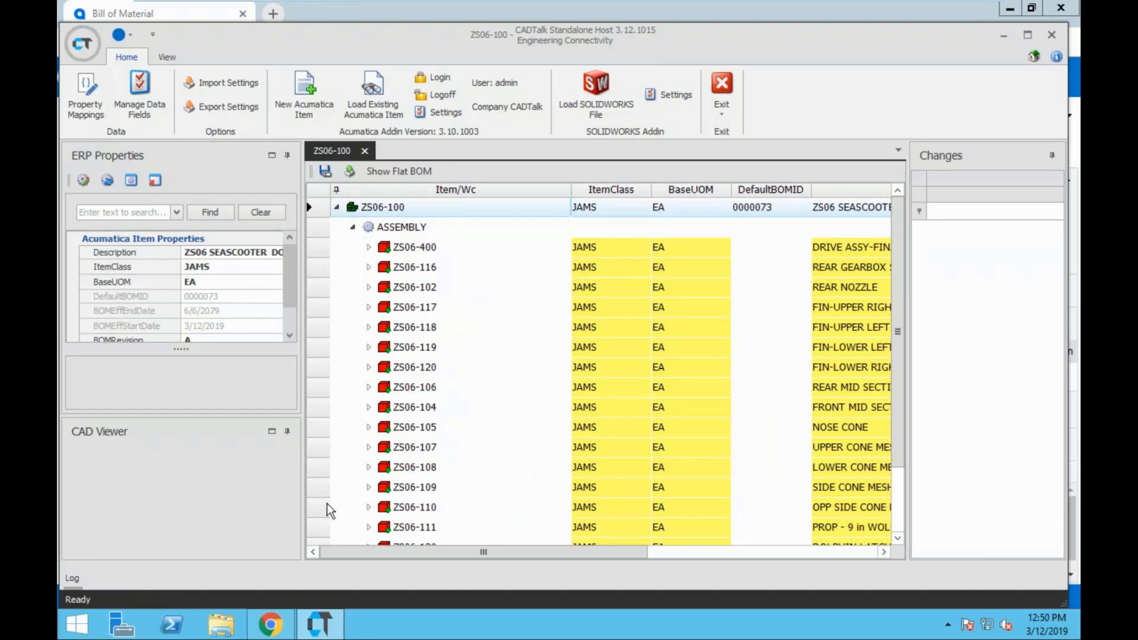
- Switch to Acumatica and show the last page of the Bill of Material list to check the newest records
left_click(274, 627)
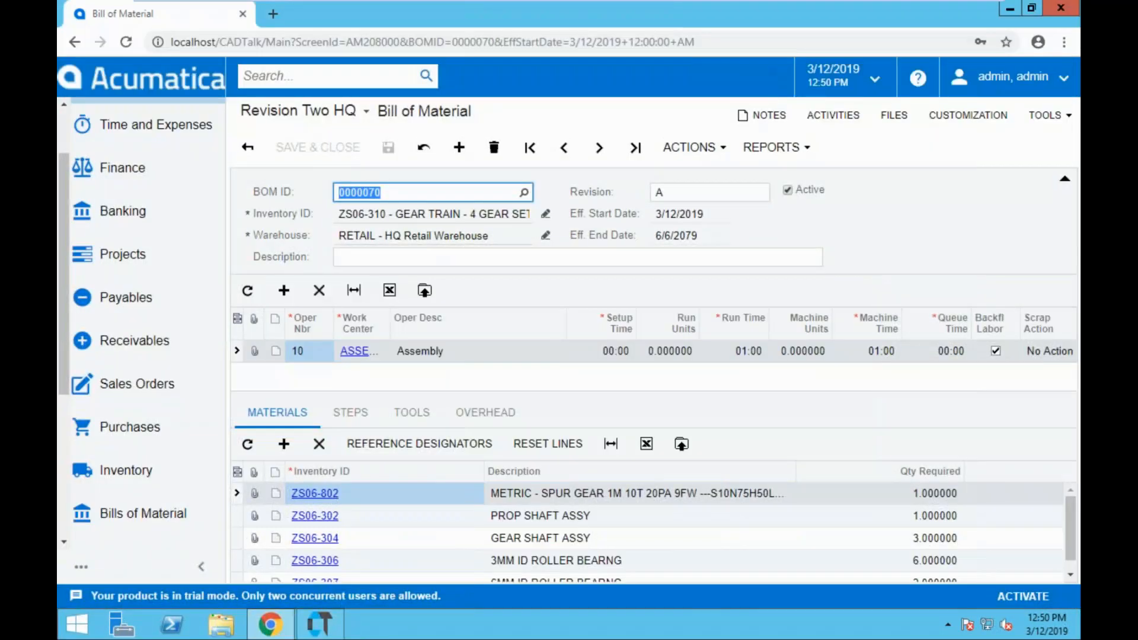
left_click(148, 513)
left_click(316, 265)
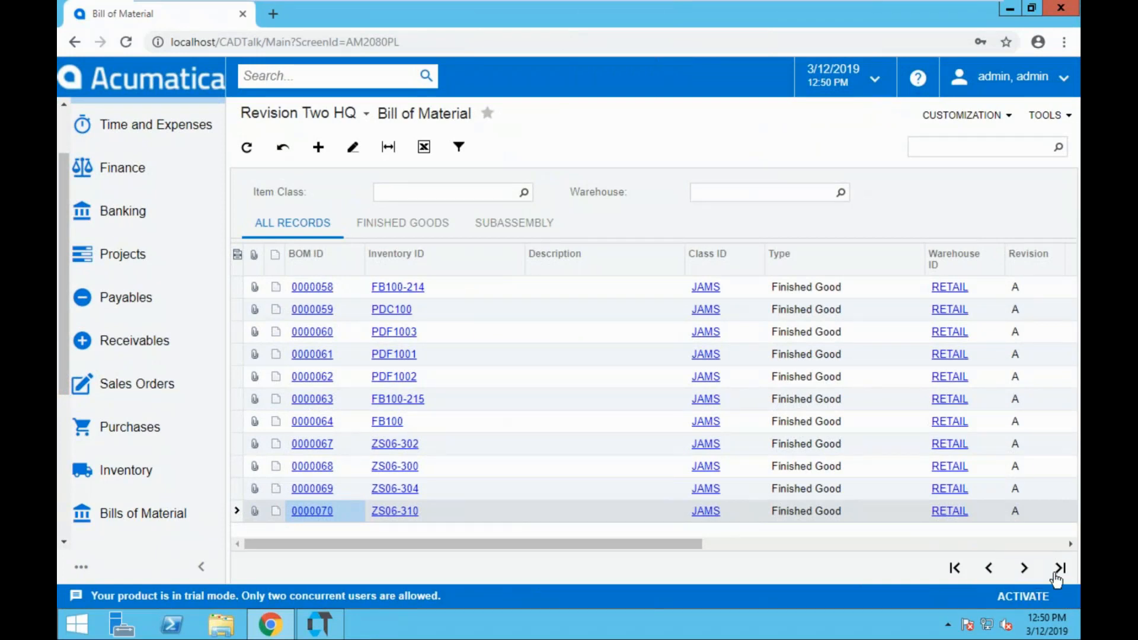
left_click(1061, 568)
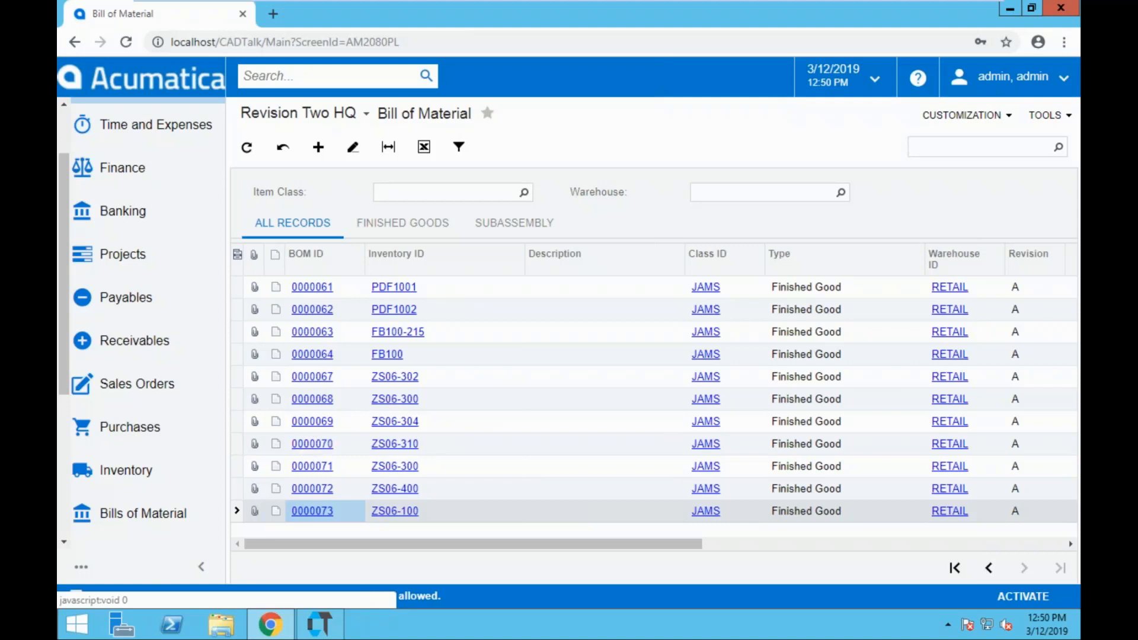
- Open the bill of material for ZS06-310 and enlarge its materials grid to review the components
left_click(307, 446)
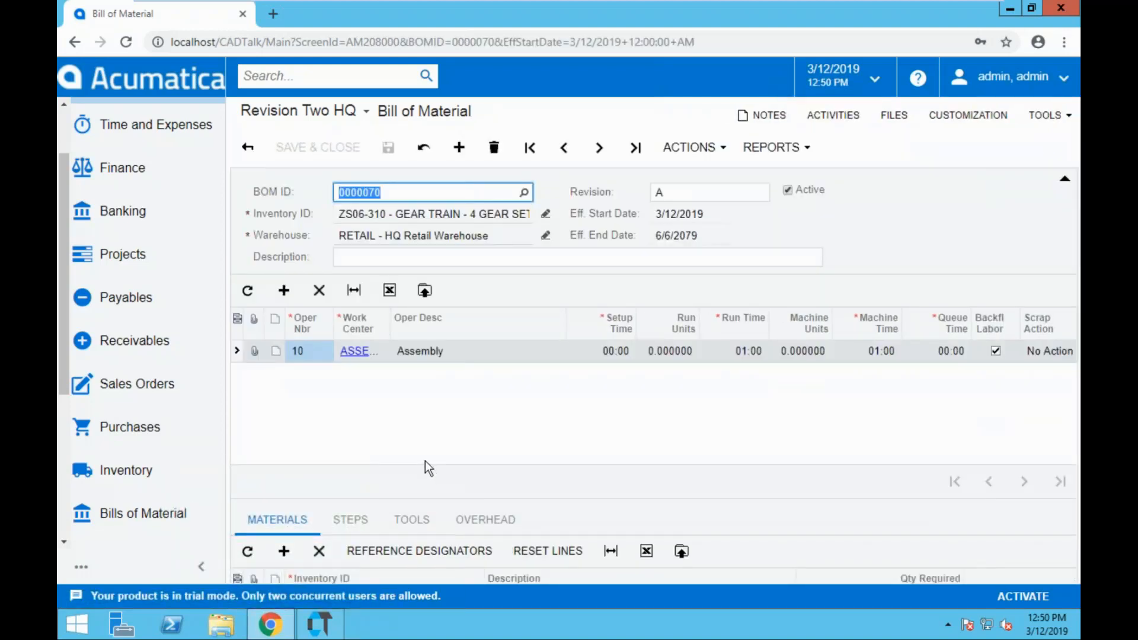
left_click_drag(440, 495, 438, 403)
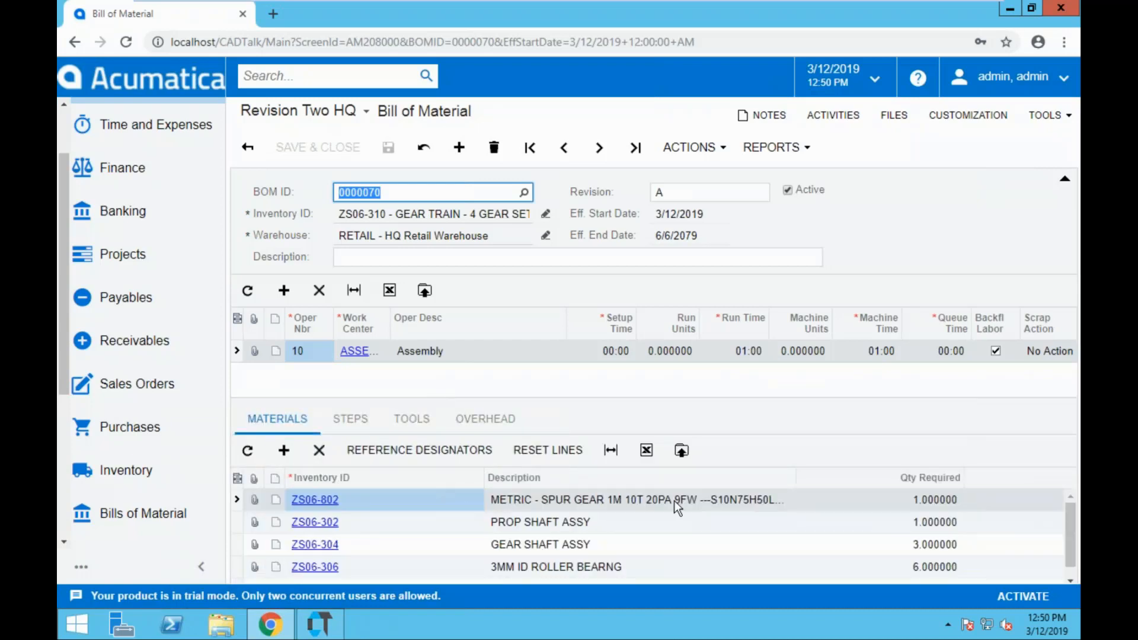
left_click_drag(1070, 517, 1066, 496)
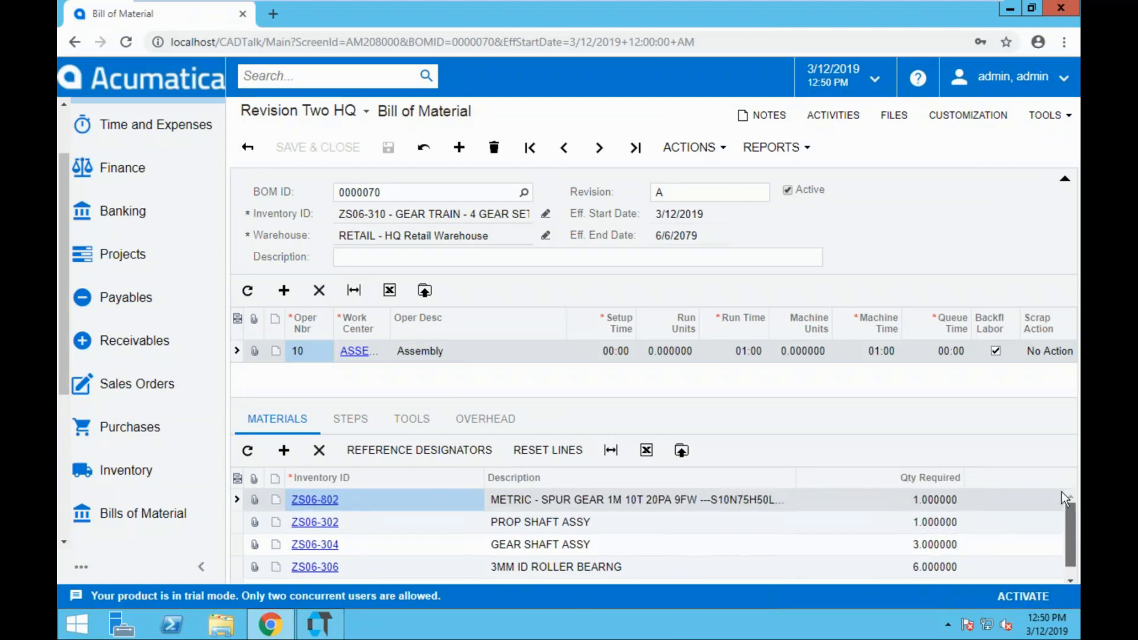
- Switch back to CADTalk and close the ZS06-100 item
left_click(314, 626)
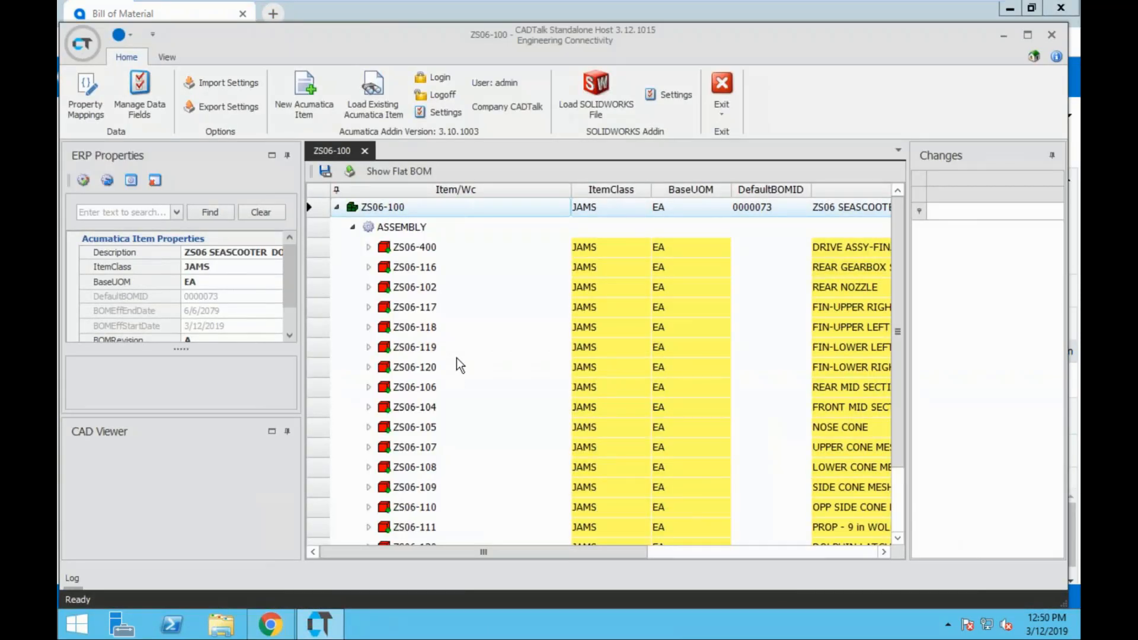
left_click(364, 151)
left_click(540, 337)
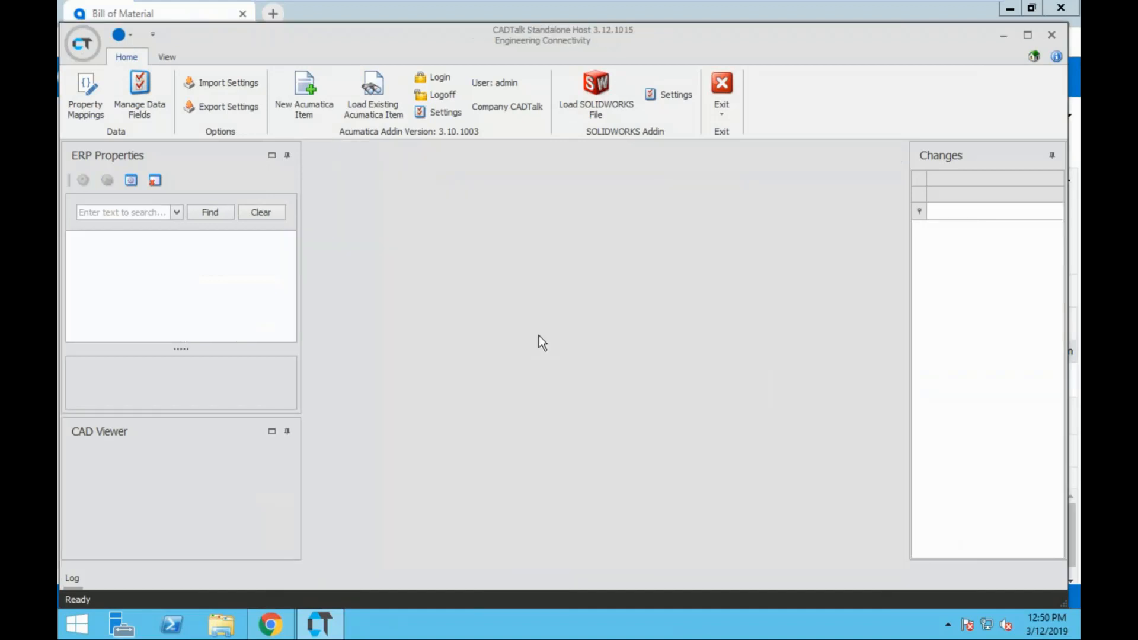